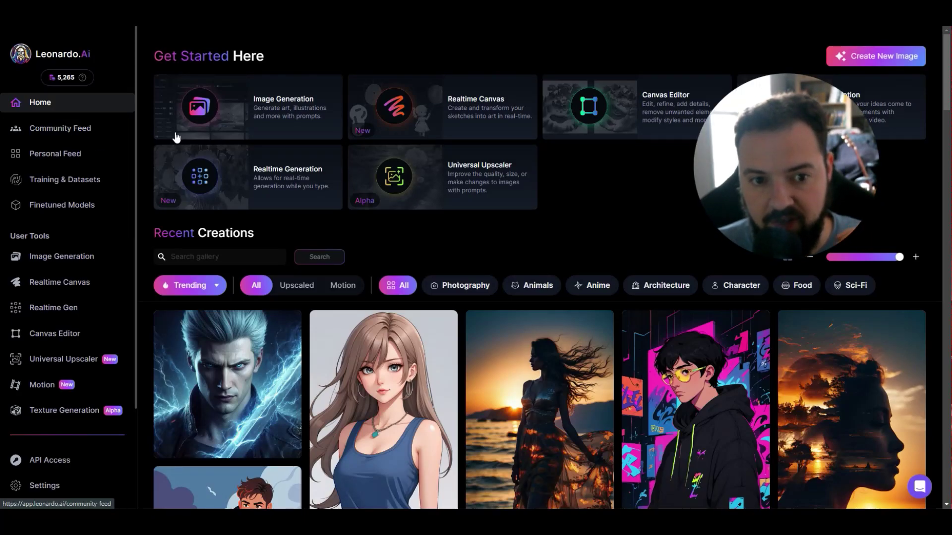
Step: Open the Realtime Generation workspace from the Leonardo.Ai home page
{"action": "left_click", "coordinate": [294, 162]}
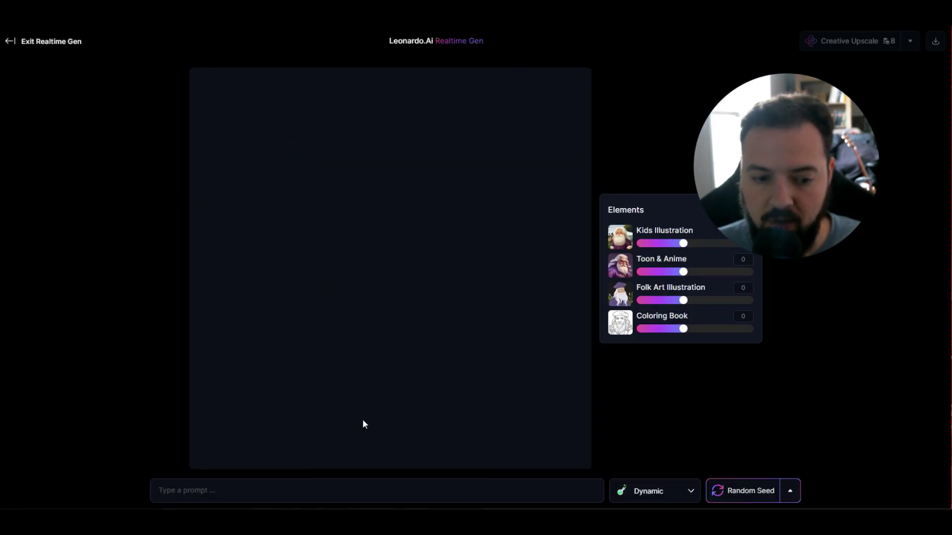
Step: Enter the prompt 'a car' to render a vintage car image
{"action": "left_click", "coordinate": [306, 492]}
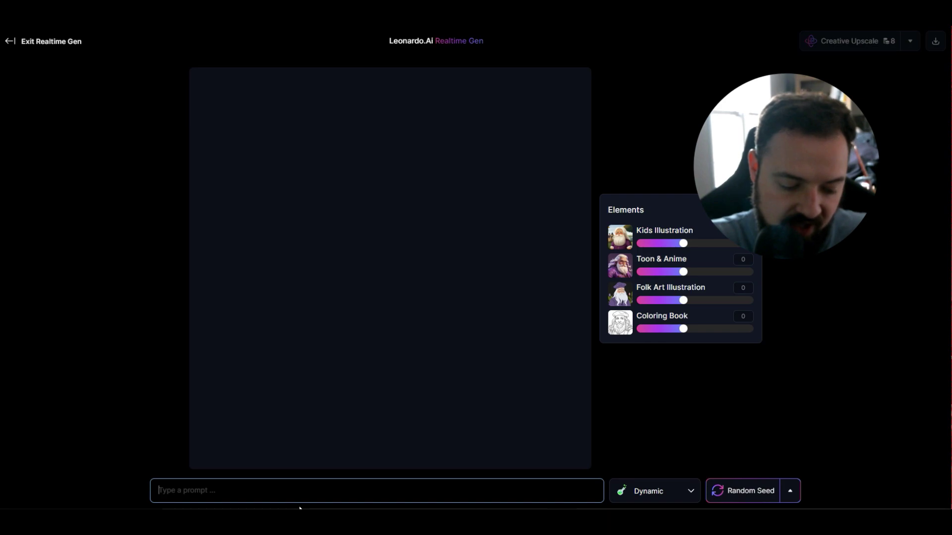
{"action": "type", "text": "a car"}
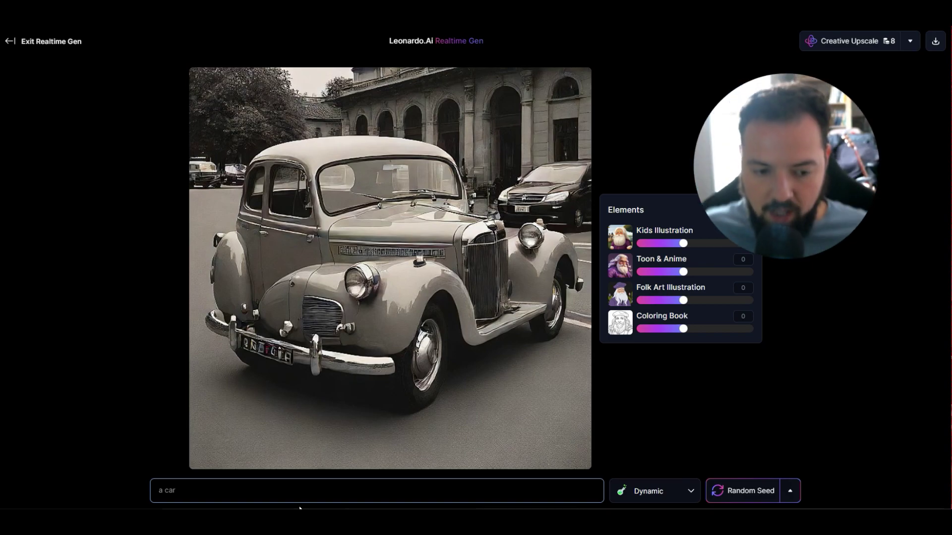
Step: Edit the prompt to read 'a red car driving'
{"action": "left_click", "coordinate": [165, 491]}
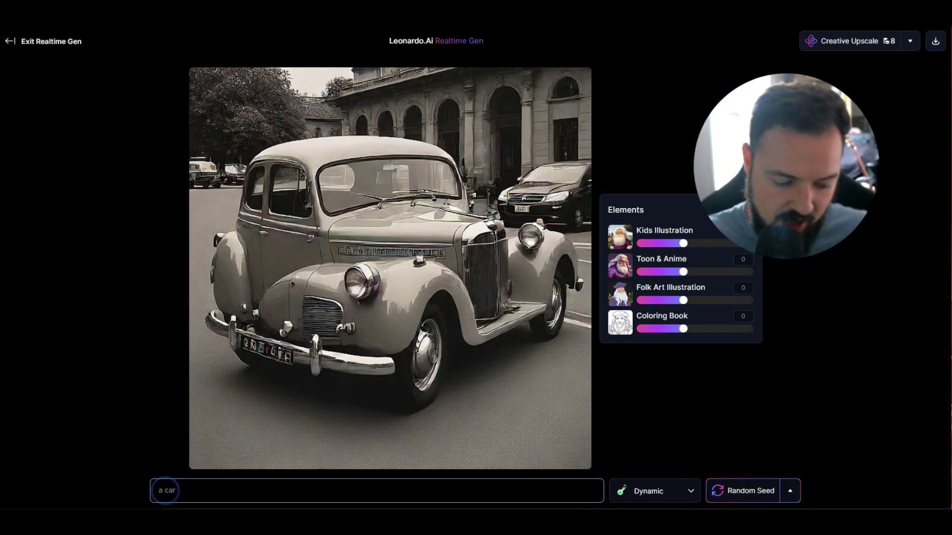
{"action": "type", "text": "red"}
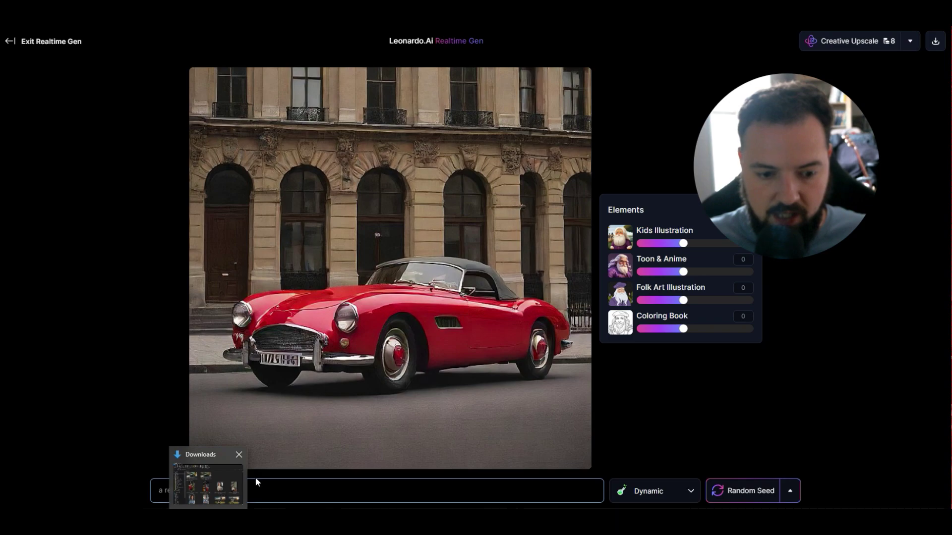
{"action": "left_click", "coordinate": [293, 483]}
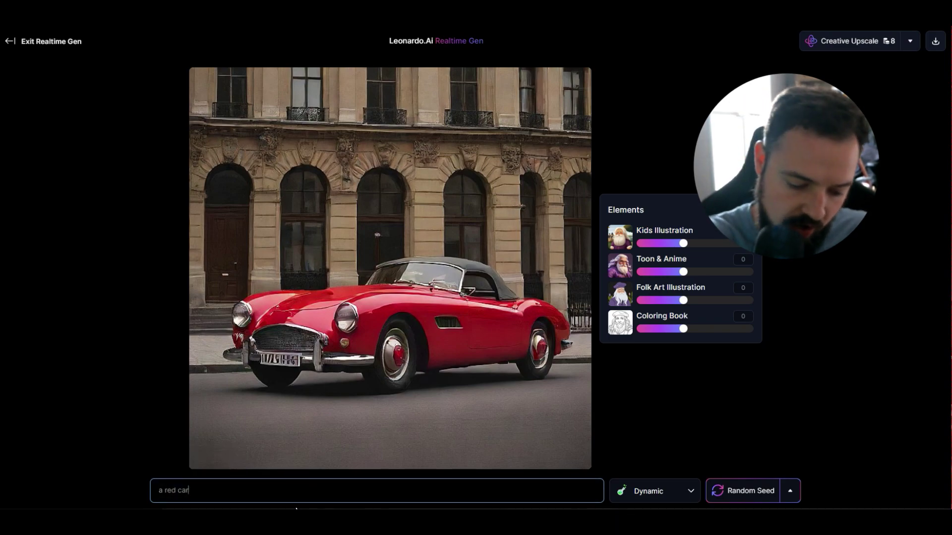
{"action": "type", "text": "driving"}
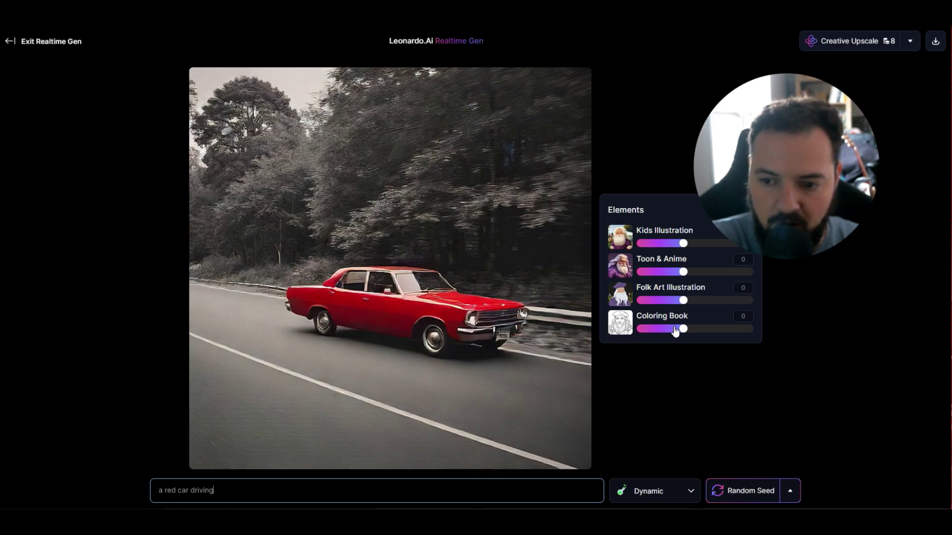
Step: Set the Folk Art Illustration weight to -0.5 after trying 0.5
{"action": "left_click_drag", "start_coordinate": [690, 304], "coordinate": [710, 303]}
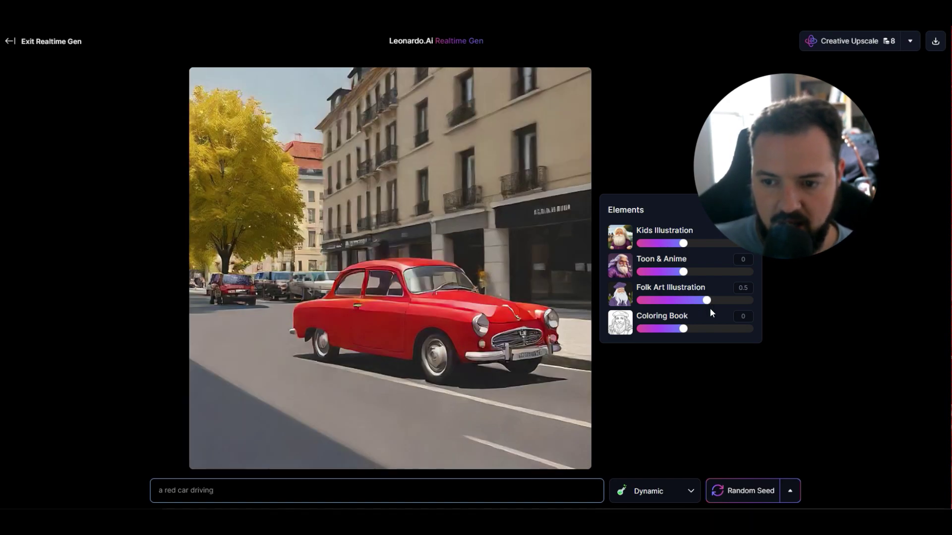
{"action": "left_click", "coordinate": [662, 303]}
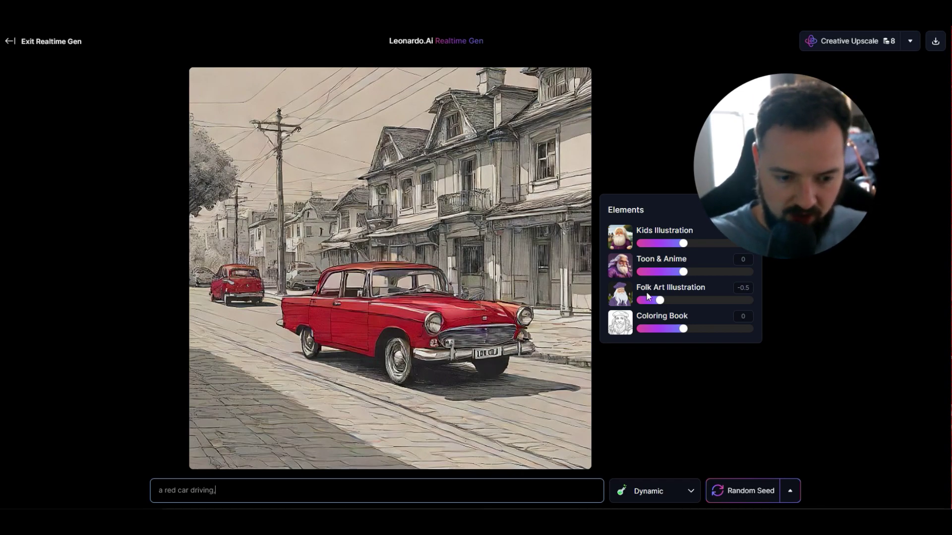
Step: Add 'a man is sitting in the drivers seat, zoomed out perspective, trees beside the road' to the prompt
{"action": "type", "text": "a man is"}
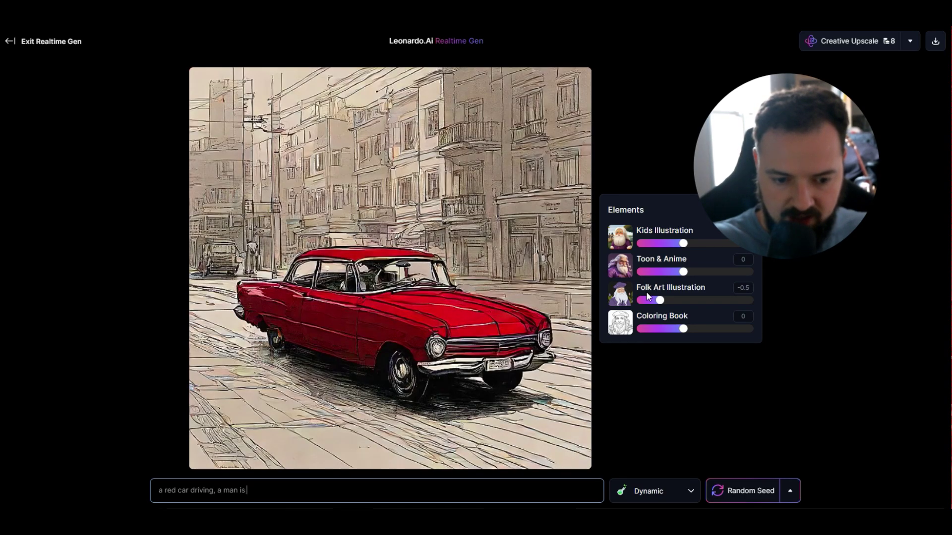
{"action": "type", "text": " sitting int he driver"}
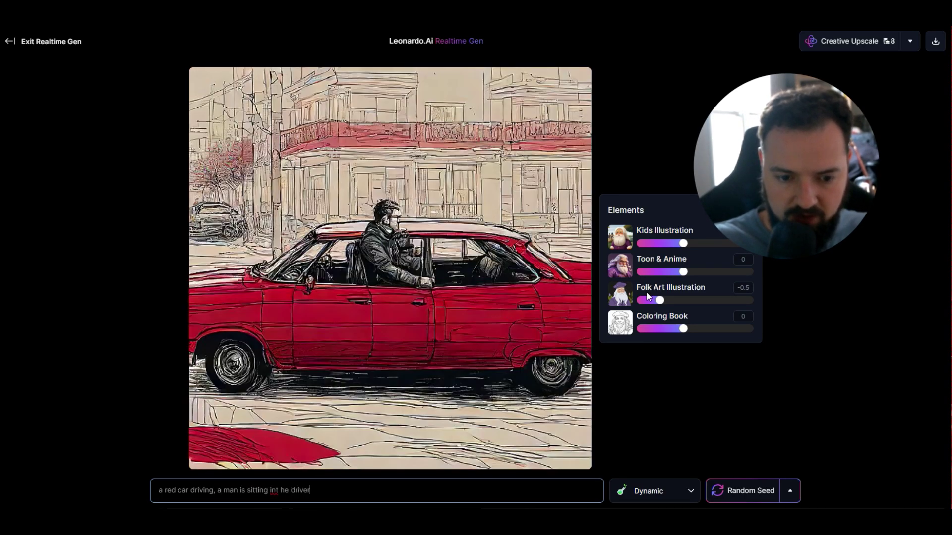
{"action": "type", "text": "s seat"}
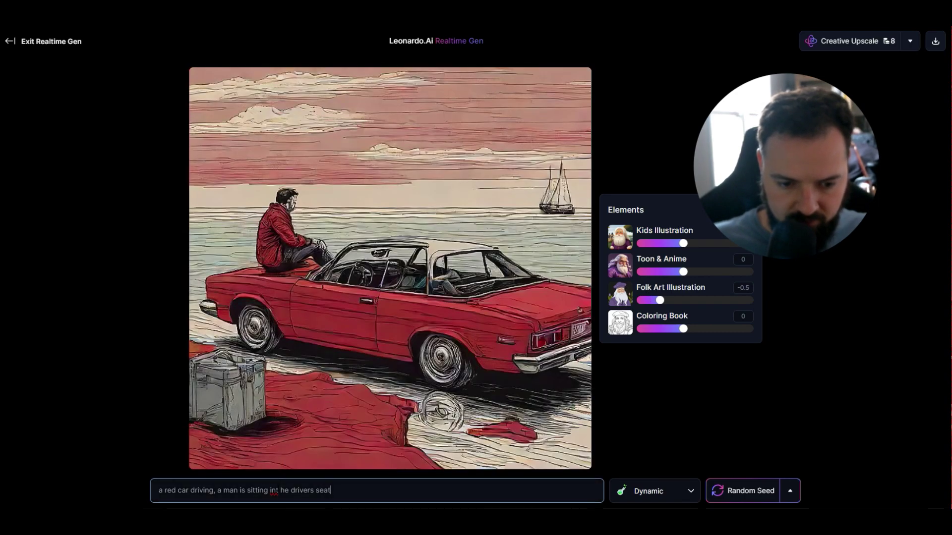
{"action": "left_click", "coordinate": [278, 491]}
{"action": "key", "text": "BackSpace"}
{"action": "type", "text": "t"}
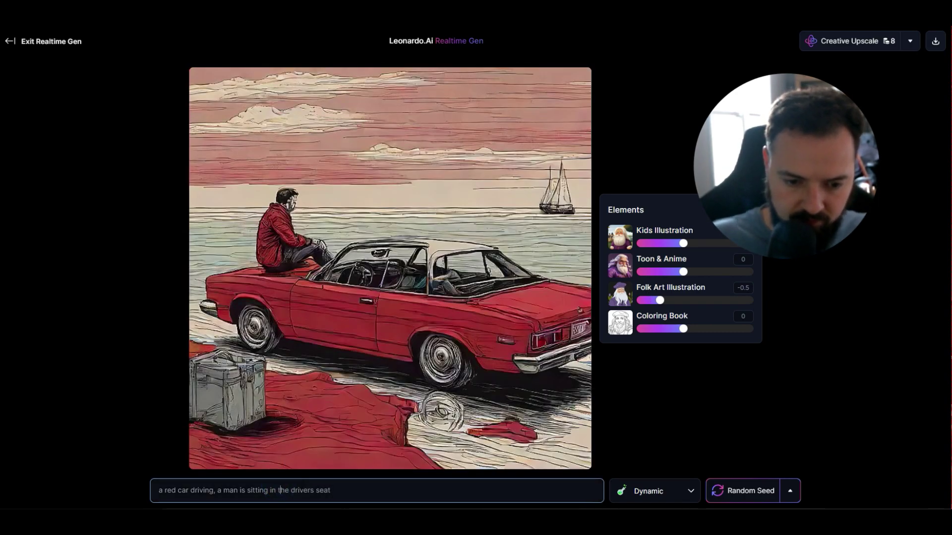
{"action": "left_click", "coordinate": [399, 496]}
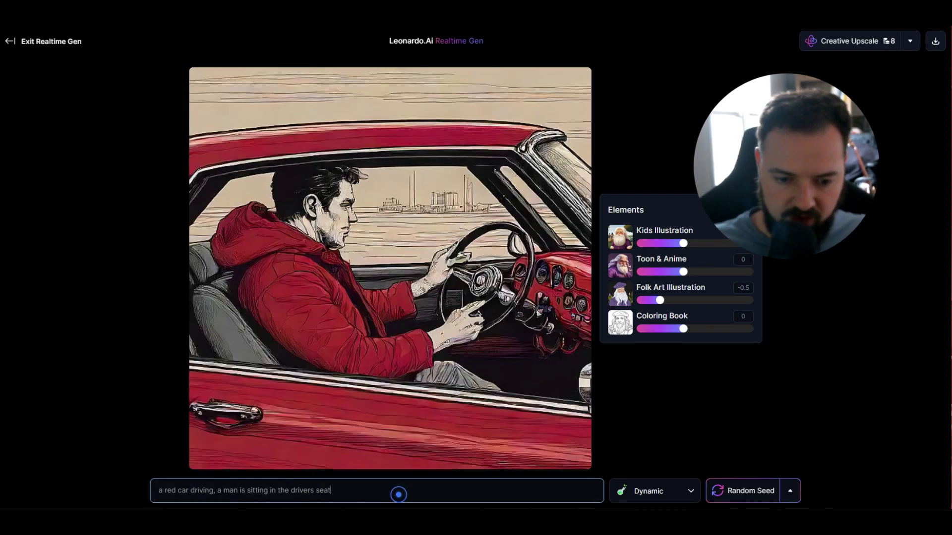
{"action": "type", "text": ", zoomed"}
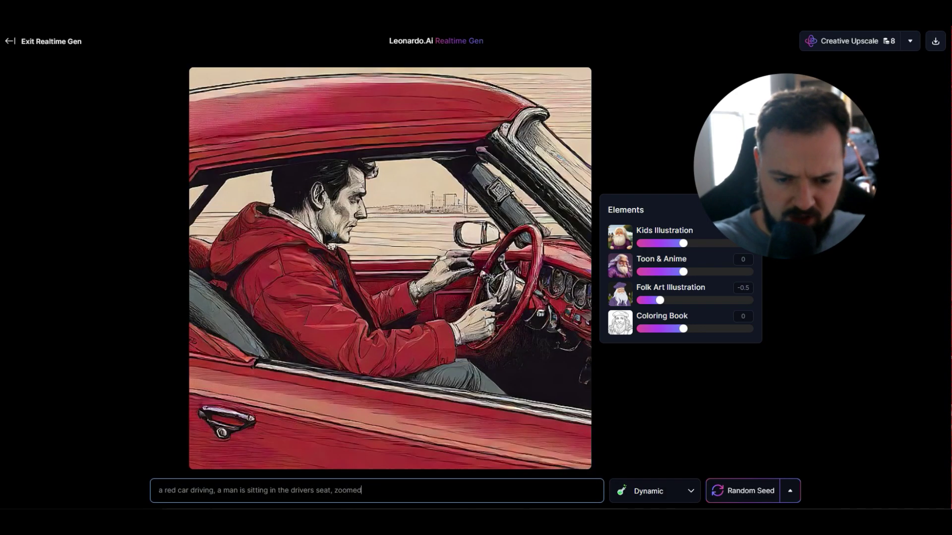
{"action": "type", "text": " out perspective"}
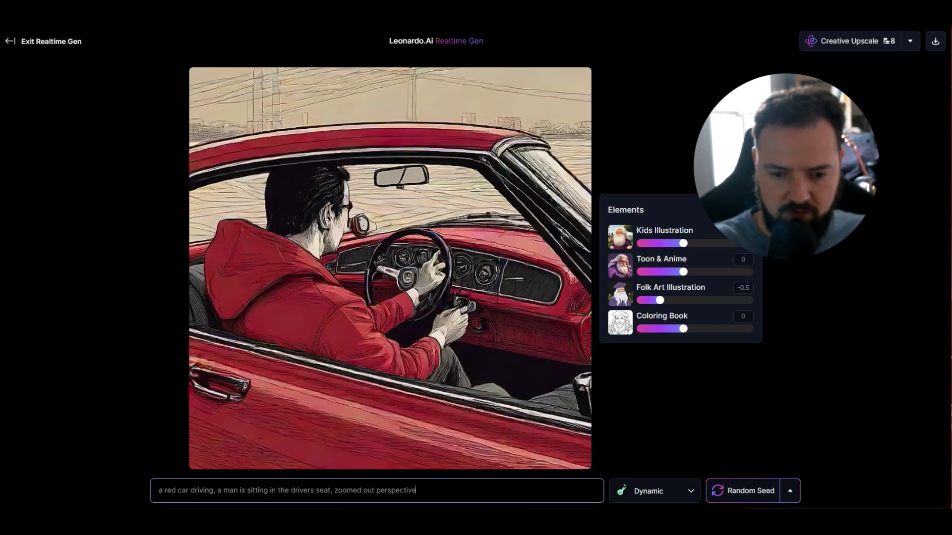
{"action": "type", "text": ", tr"}
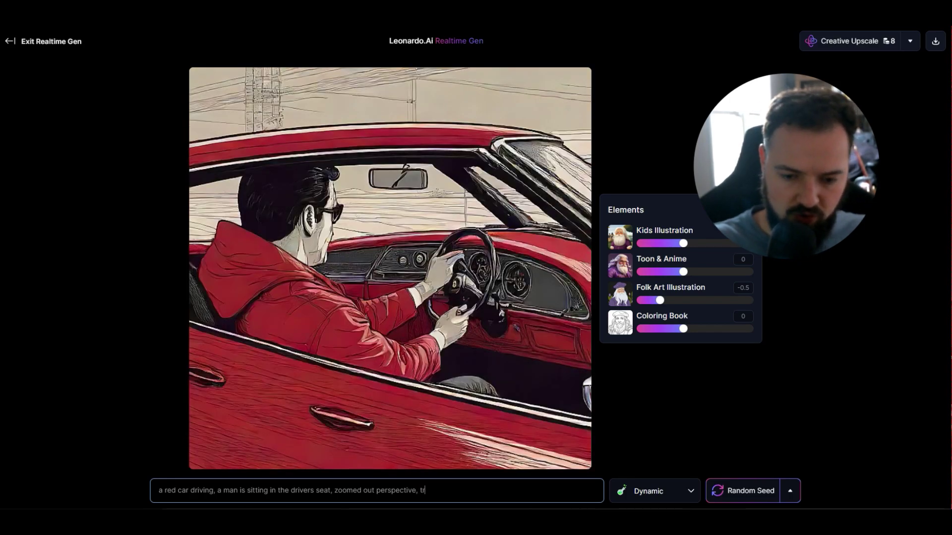
{"action": "type", "text": "ees beside the r"}
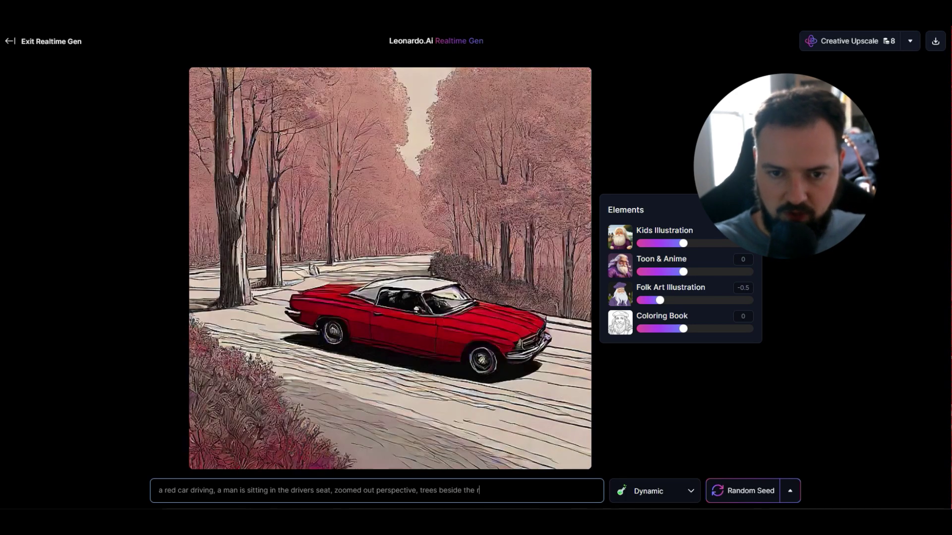
{"action": "type", "text": "oad,"}
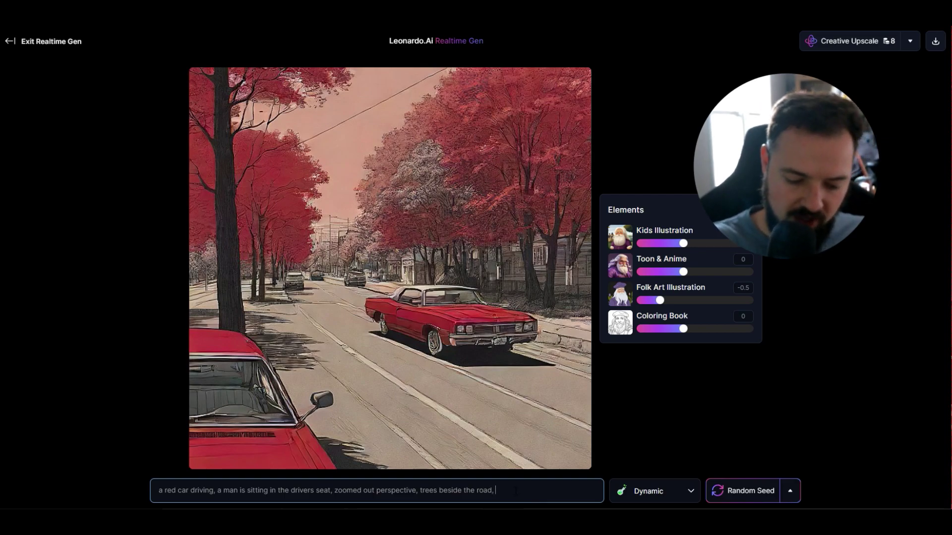
Step: Append 'blue car passing the red car, blue car is in focus' to the prompt
{"action": "type", "text": "bl"}
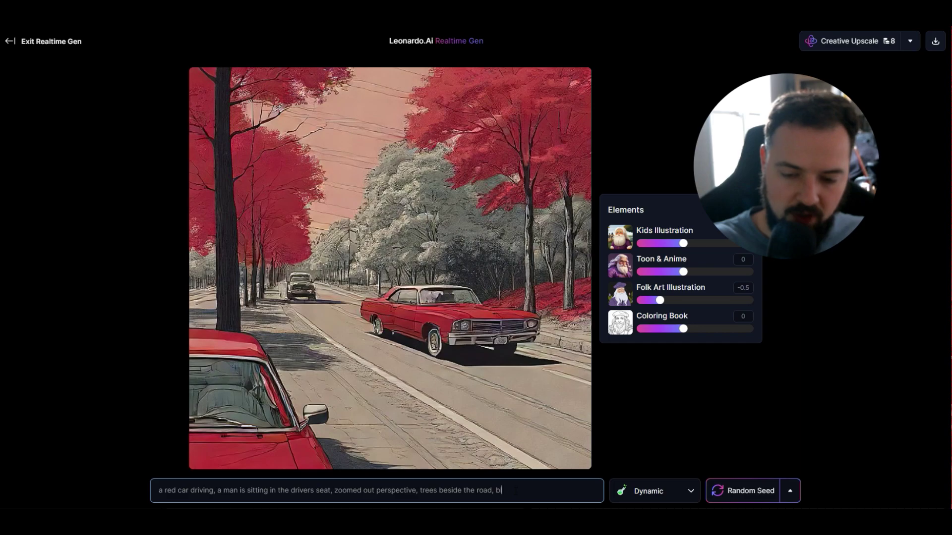
{"action": "type", "text": "ue car pass"}
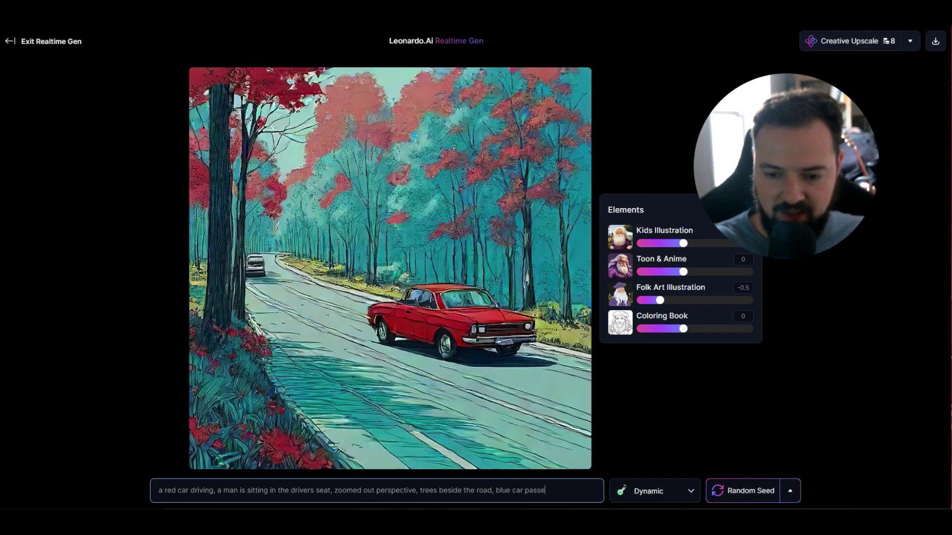
{"action": "type", "text": "ing the red car"}
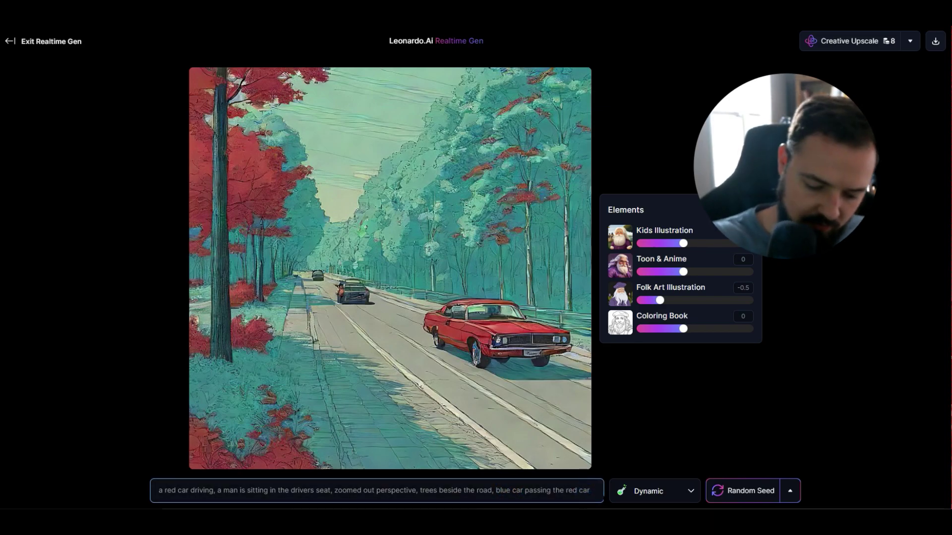
{"action": "type", "text": ", blue car is"}
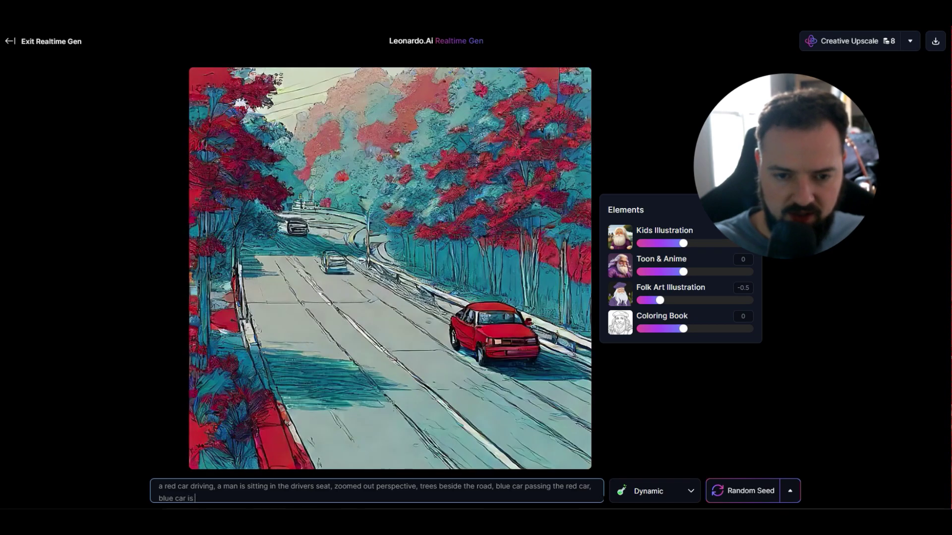
{"action": "type", "text": " in focus"}
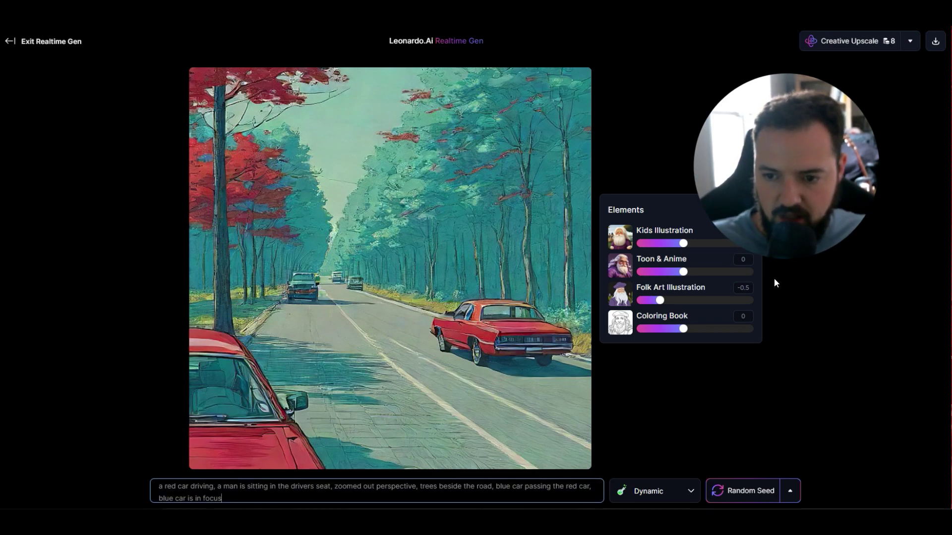
Step: Raise the Folk Art Illustration weight to -0.1 and select the whole prompt
{"action": "left_click_drag", "start_coordinate": [660, 301], "coordinate": [688, 301]}
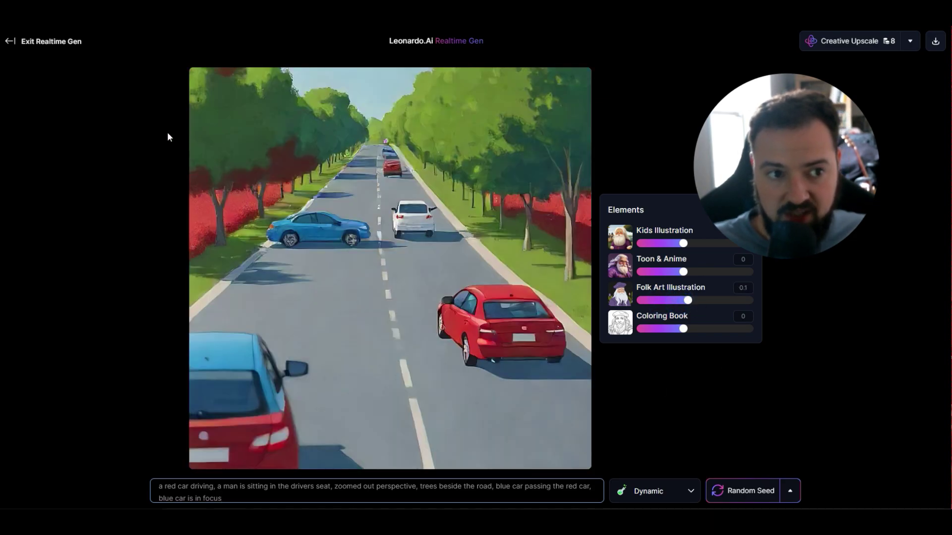
{"action": "triple_click", "coordinate": [236, 498]}
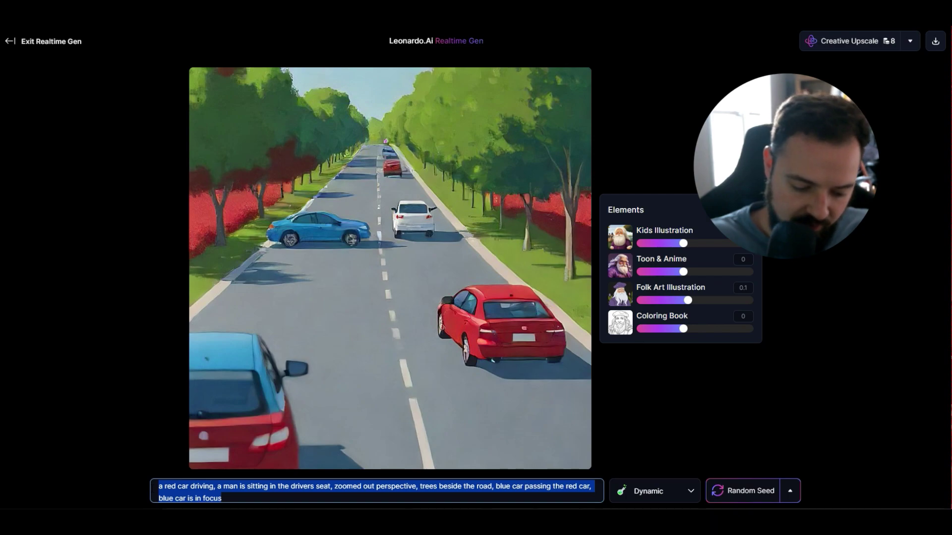
Step: Replace the prompt with 'A woman of hispanic descent, wearing a blue dress, tall full body perspective'
{"action": "key", "text": "BackSpace"}
{"action": "type", "text": "A woman"}
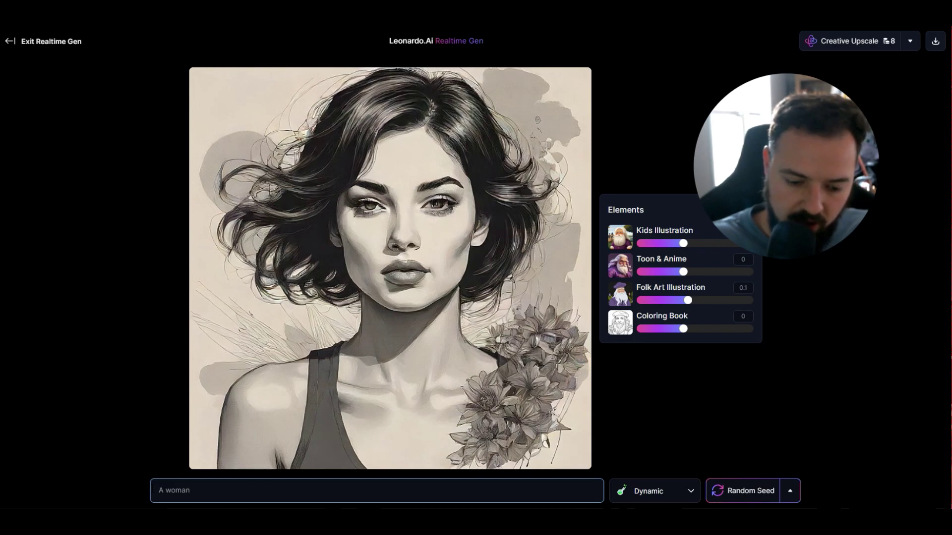
{"action": "type", "text": "of hispan"}
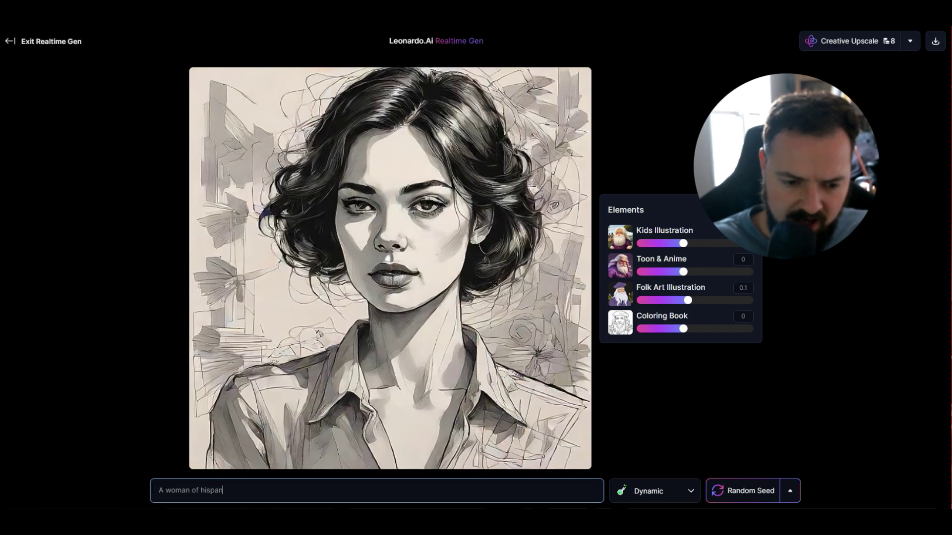
{"action": "type", "text": "ic descent, w"}
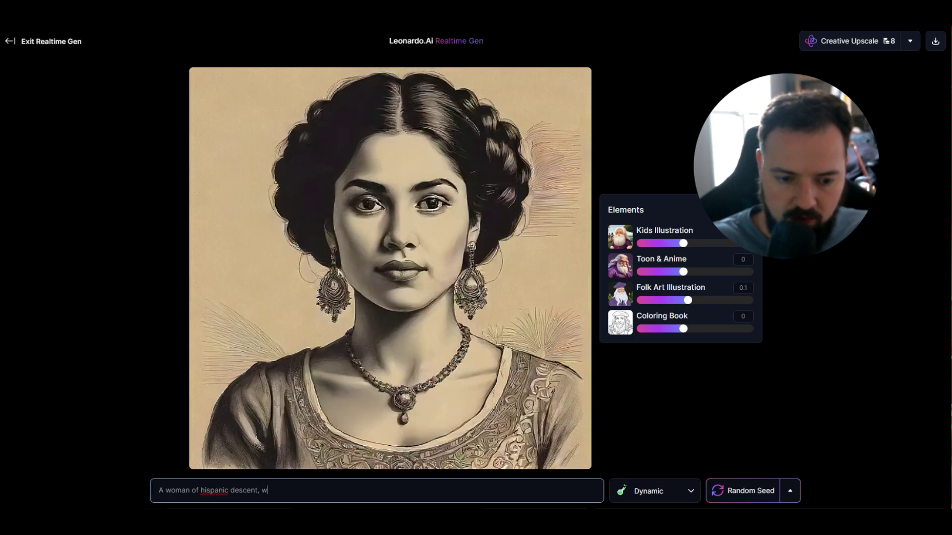
{"action": "type", "text": "earing a blue d"}
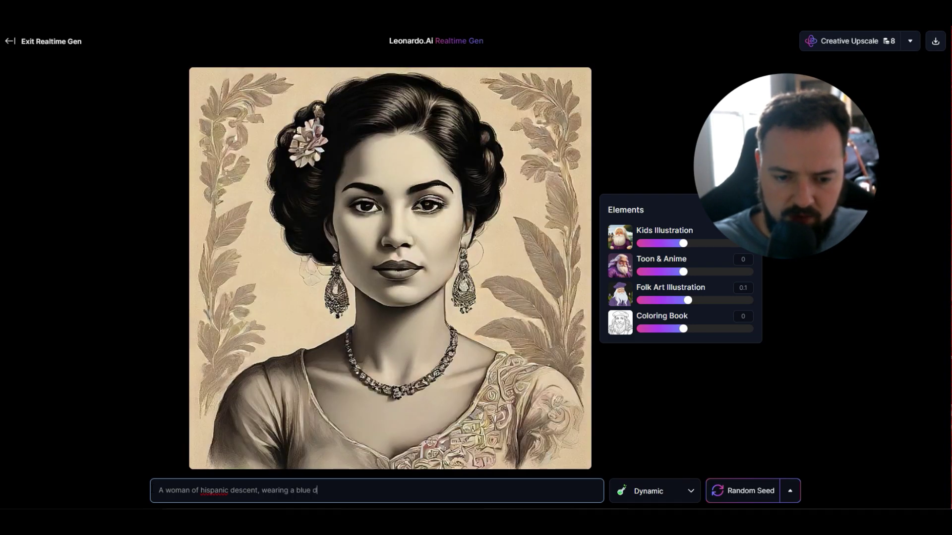
{"action": "type", "text": "ress, "}
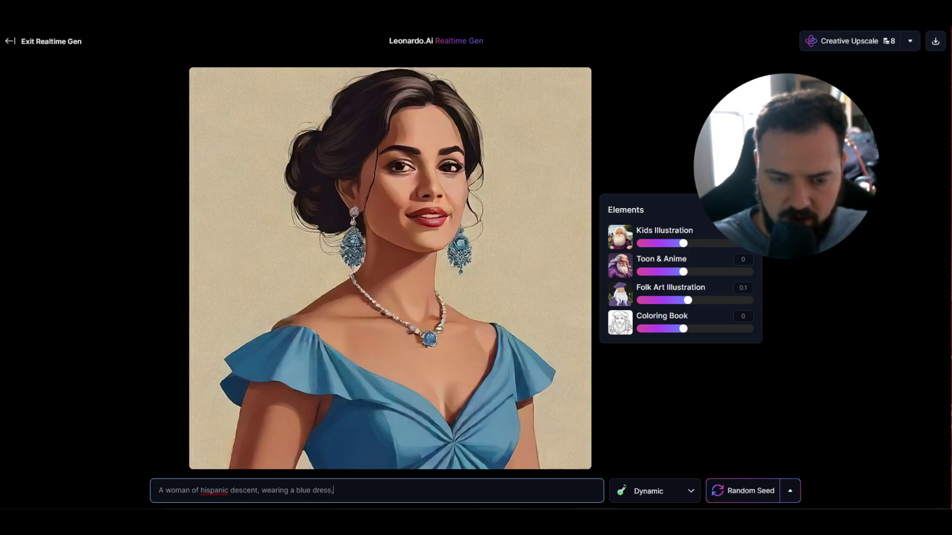
{"action": "type", "text": "tall"}
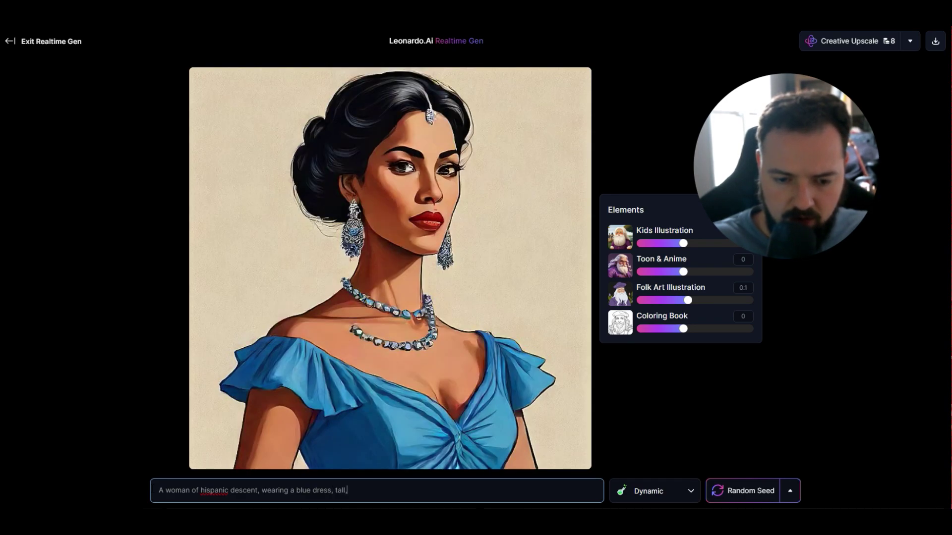
{"action": "type", "text": " full body "}
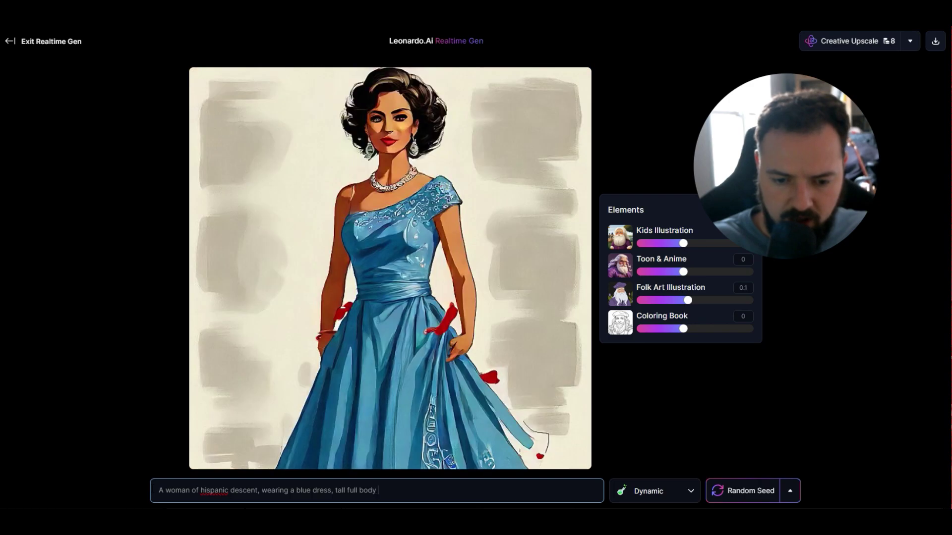
{"action": "type", "text": "perspective"}
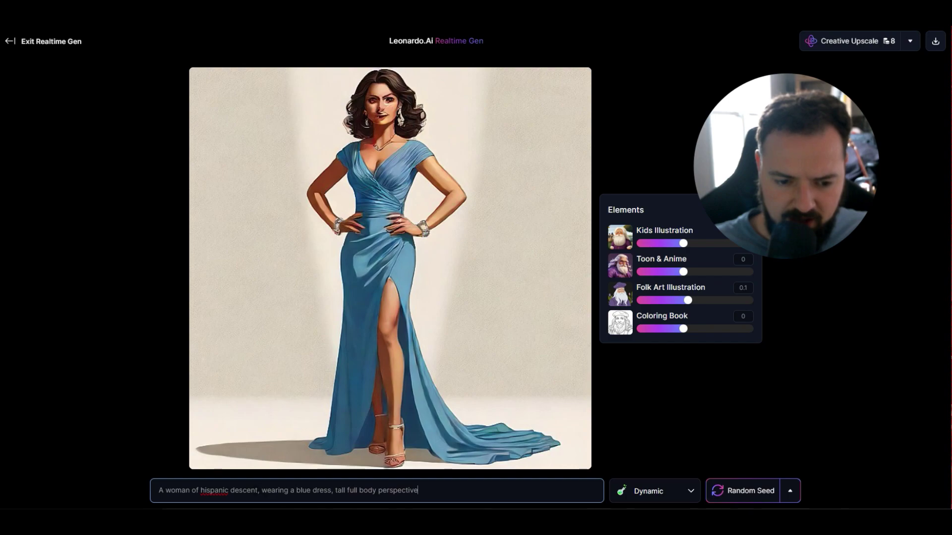
Step: Add 'with face in focus, freckles and dark eyes' after 'descent', trying and removing 'red hair'
{"action": "left_click", "coordinate": [258, 491]}
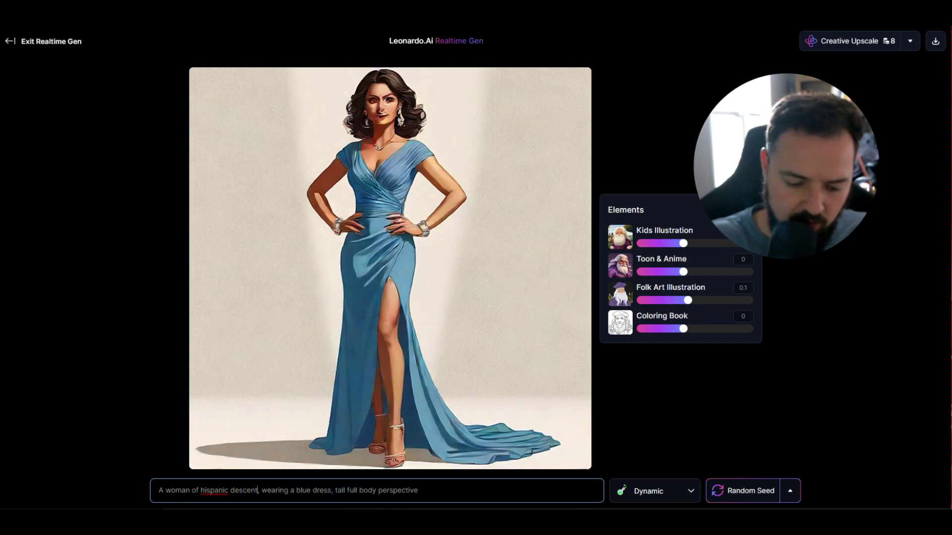
{"action": "type", "text": "with"}
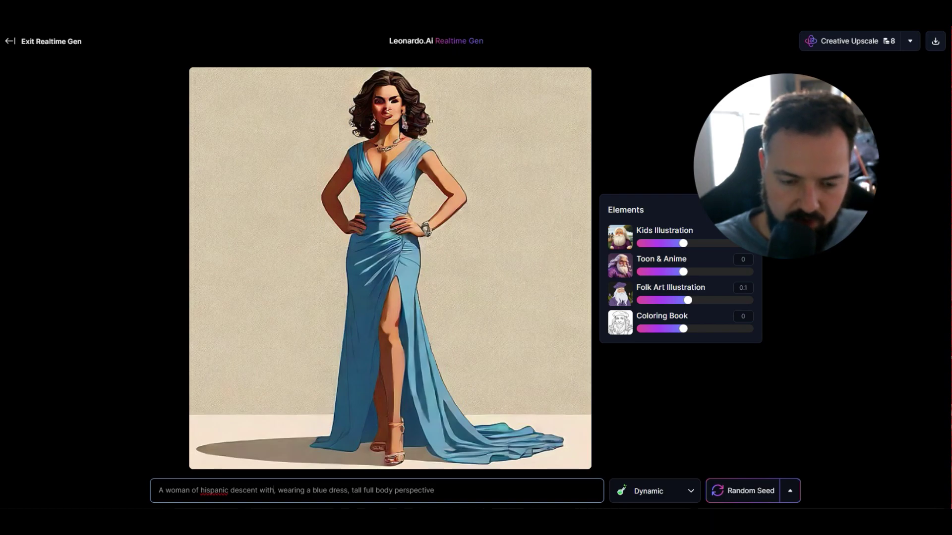
{"action": "type", "text": " face in focus"}
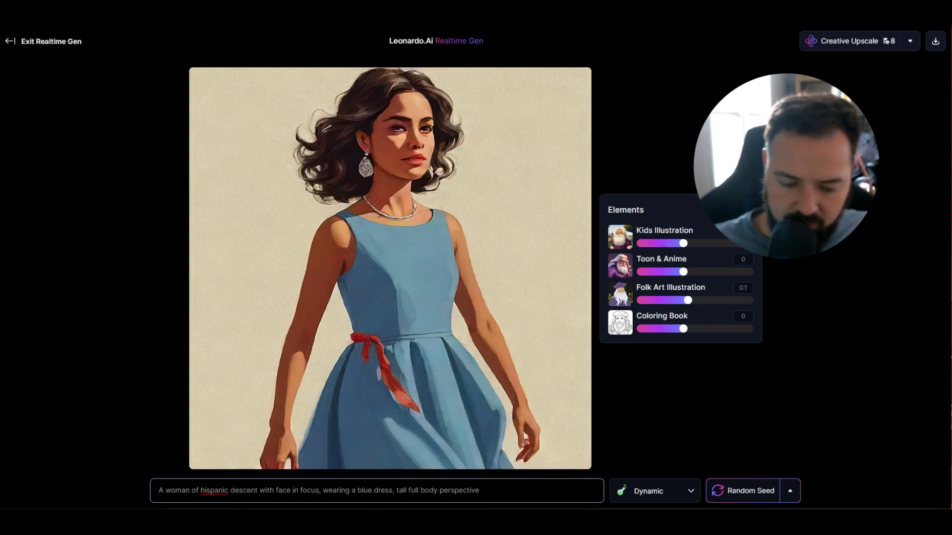
{"action": "type", "text": ", freckles"}
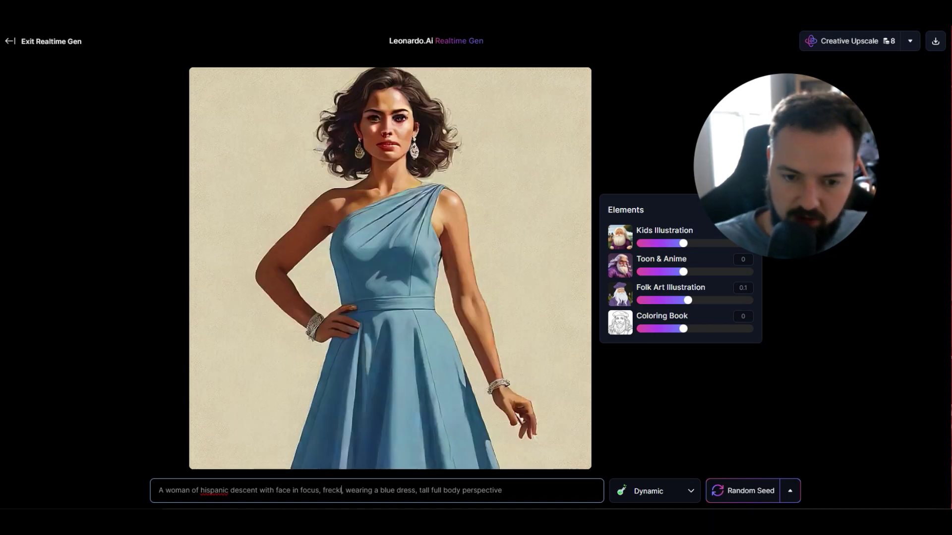
{"action": "type", "text": " and dark"}
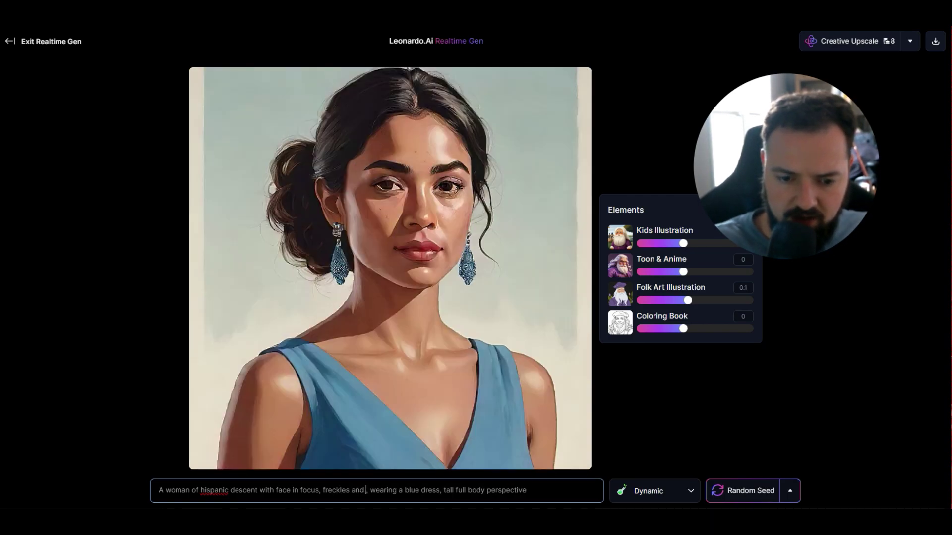
{"action": "type", "text": " eyes,"}
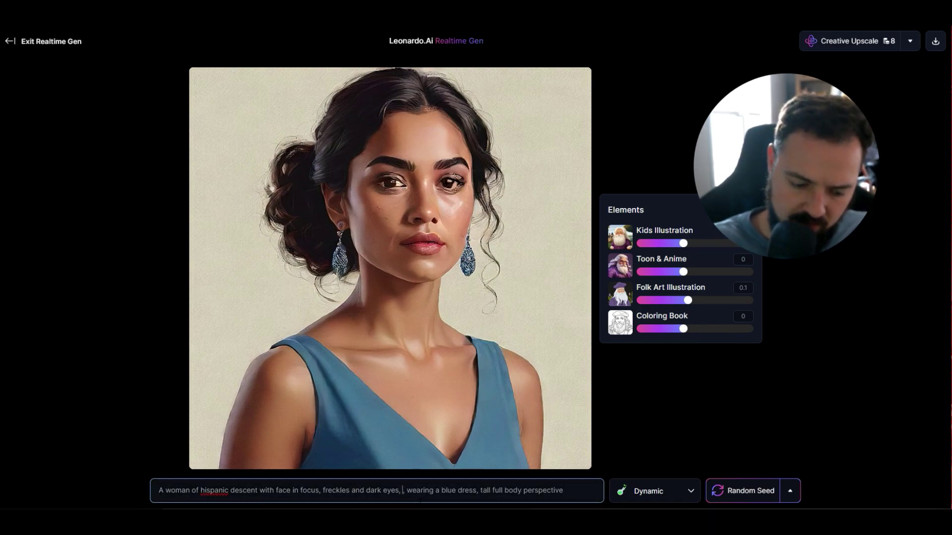
{"action": "type", "text": "red hair"}
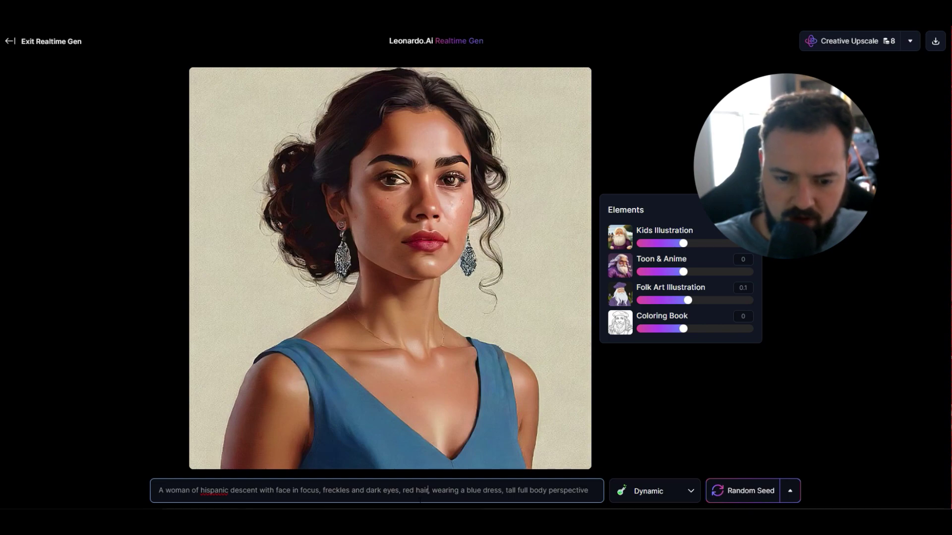
{"action": "key", "text": "BackSpace"}
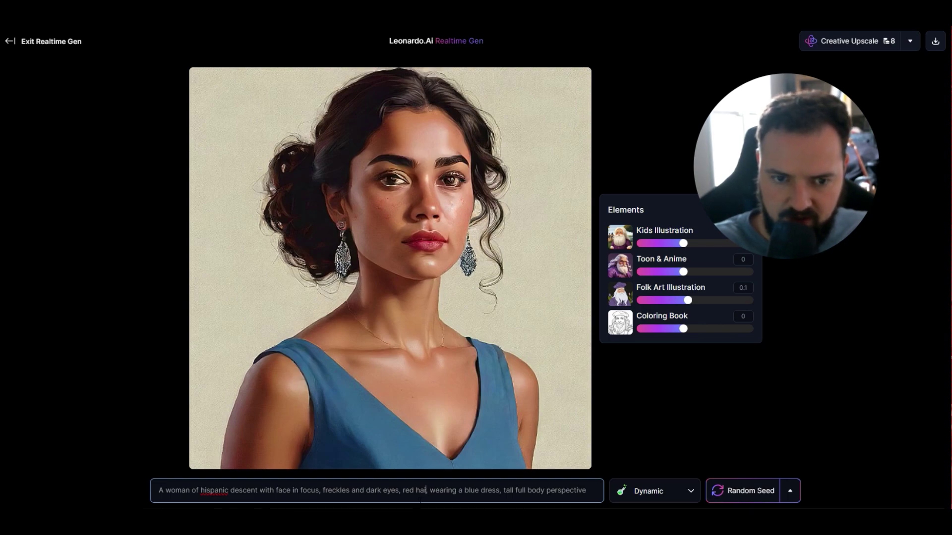
{"action": "key", "text": "BackSpace"}
{"action": "key", "text": "BackSpace"}
{"action": "key", "text": "BackSpace"}
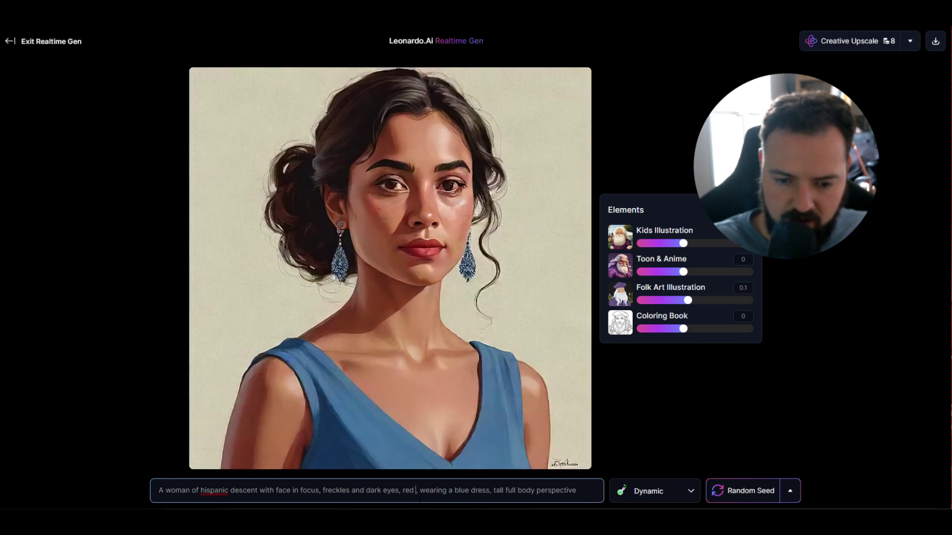
{"action": "key", "text": "BackSpace"}
{"action": "key", "text": "BackSpace"}
{"action": "key", "text": "BackSpace"}
{"action": "key", "text": "BackSpace"}
{"action": "key", "text": "BackSpace"}
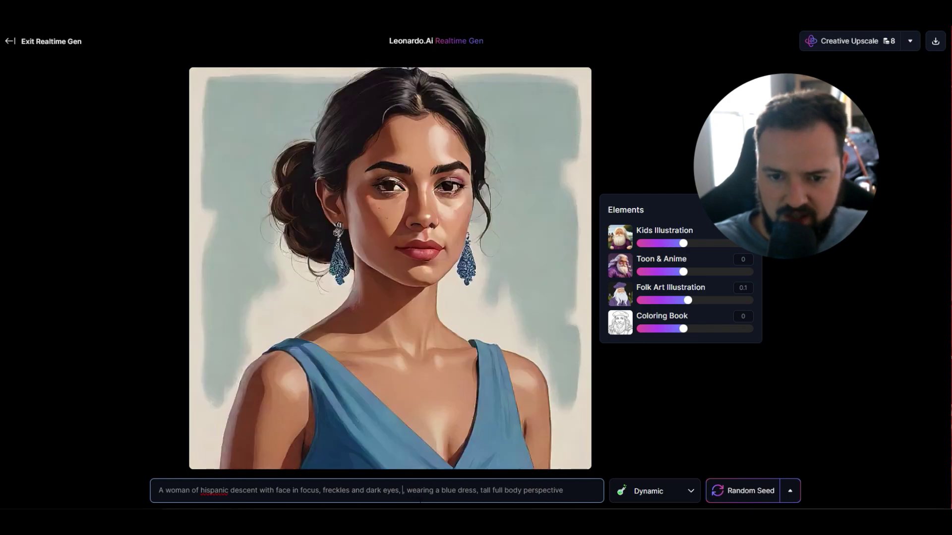
{"action": "key", "text": "BackSpace"}
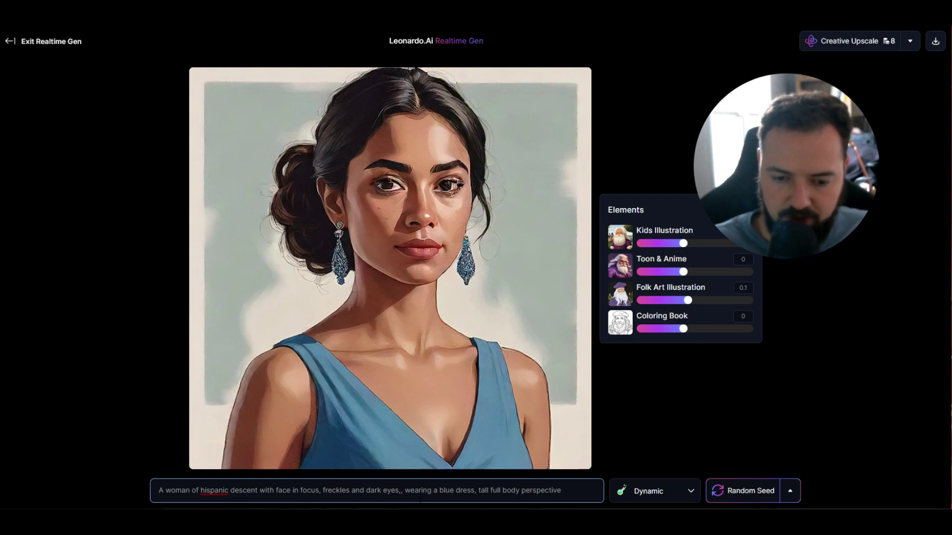
Step: Add 'small earrings' to the prompt, fixing the spelling via spellcheck
{"action": "type", "text": "no earin"}
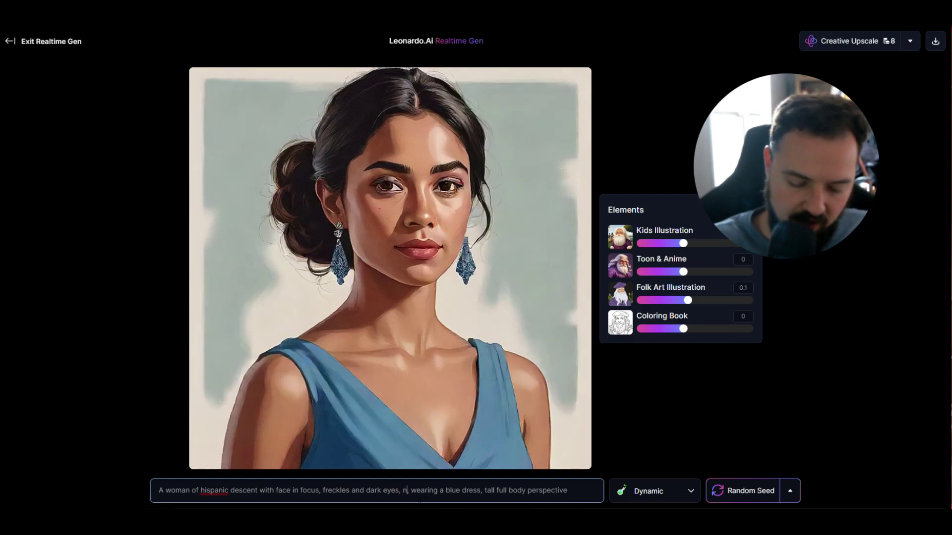
{"action": "type", "text": "gs,"}
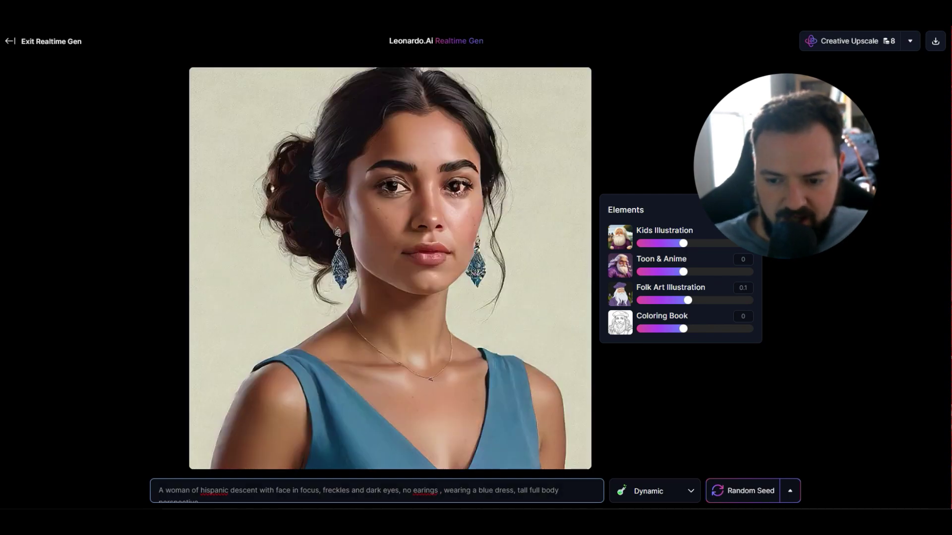
{"action": "right_click", "coordinate": [424, 489]}
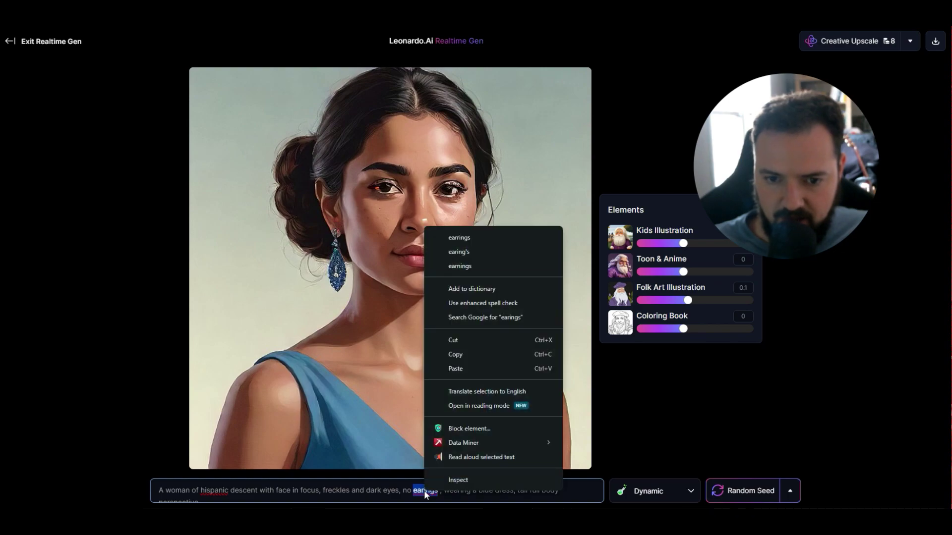
{"action": "left_click", "coordinate": [473, 237]}
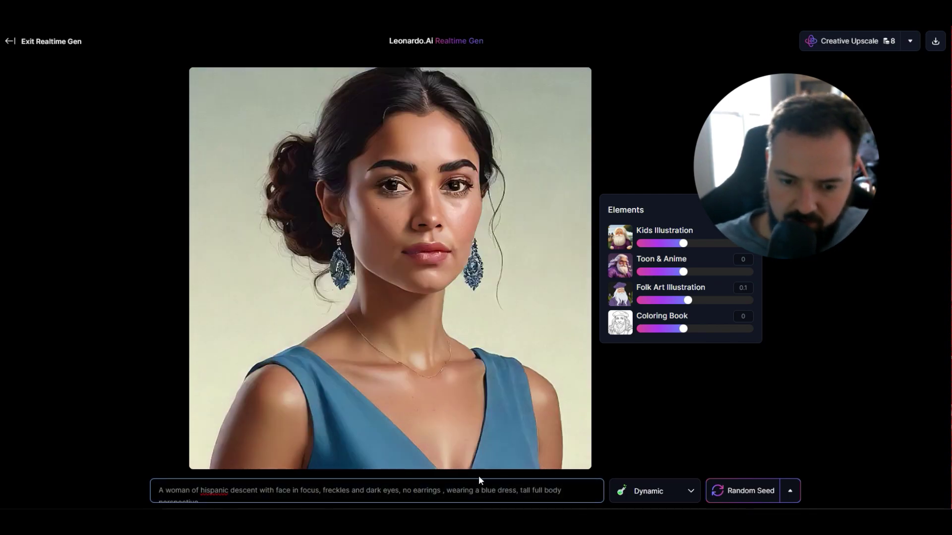
{"action": "double_click", "coordinate": [407, 491]}
{"action": "type", "text": "small"}
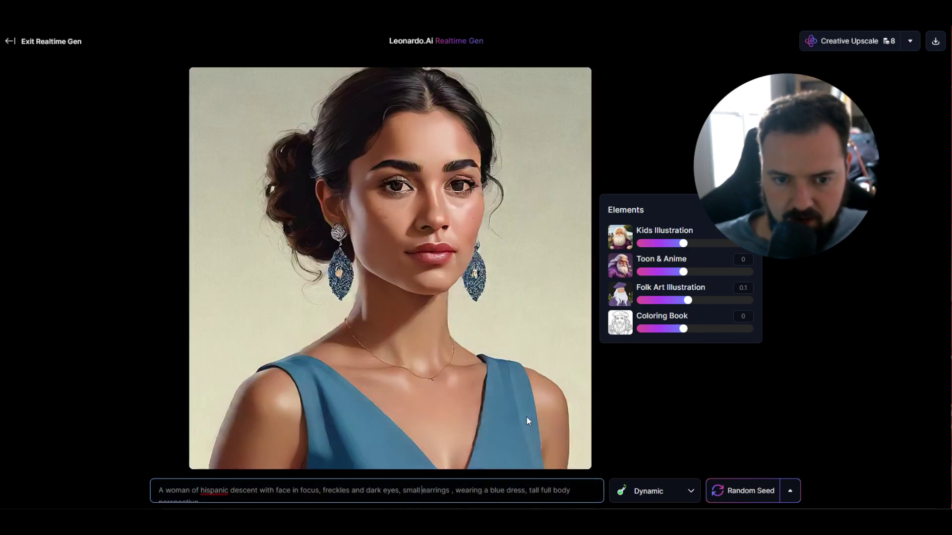
{"action": "left_click", "coordinate": [442, 490]}
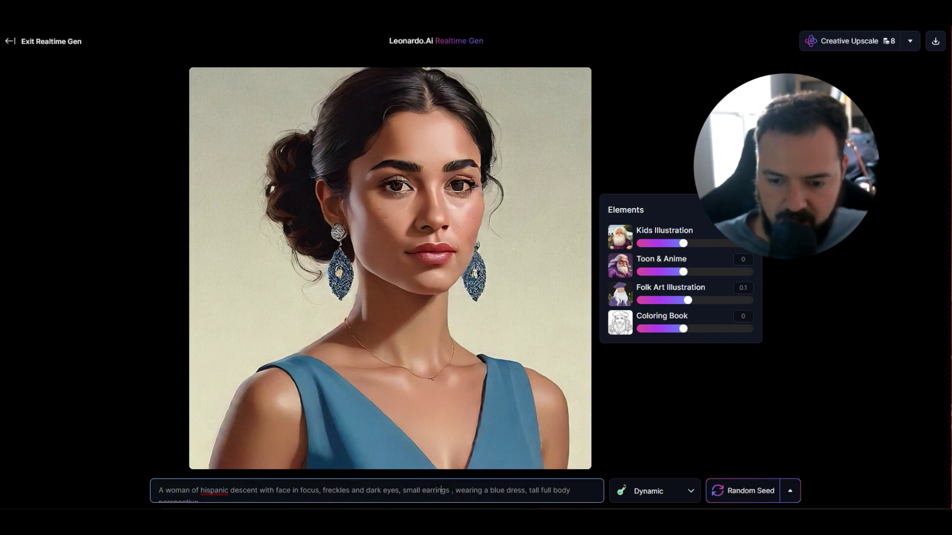
{"action": "left_click", "coordinate": [570, 491]}
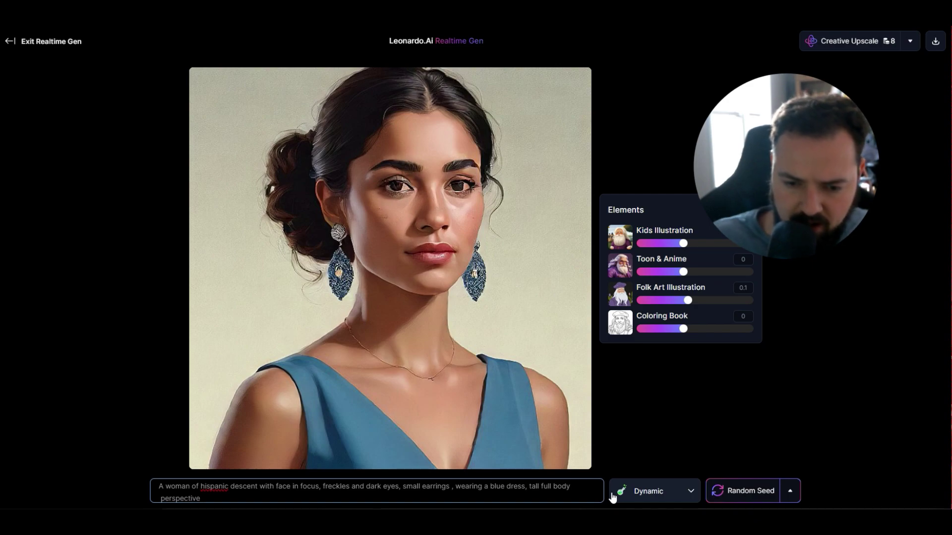
Step: Set the scene to 'at the park sitting on a bench' after trying bookstore and beach
{"action": "key", "text": "BackSpace"}
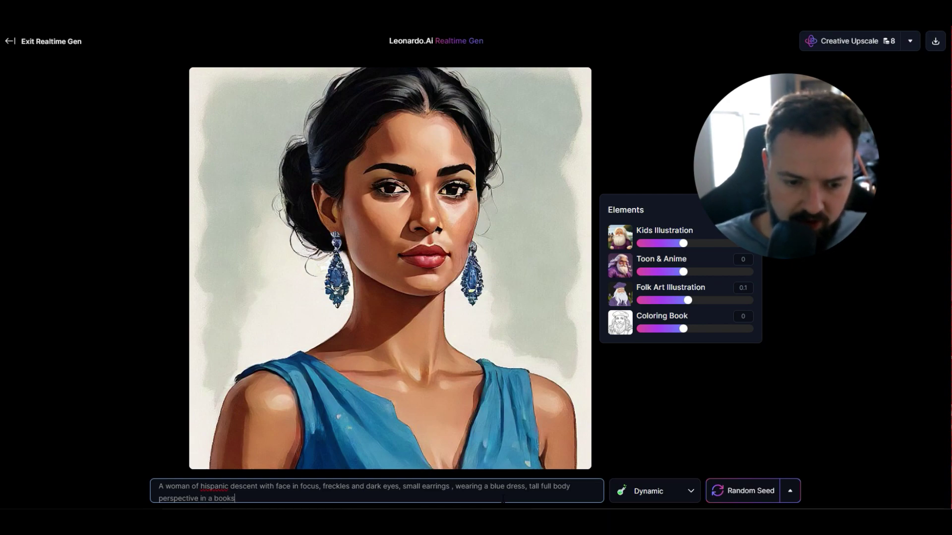
{"action": "type", "text": "tore"}
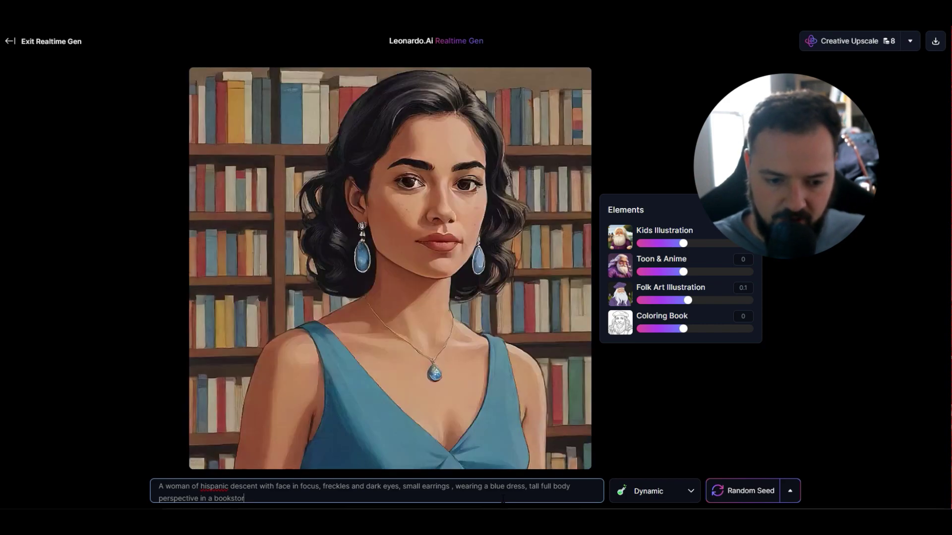
{"action": "key", "text": "BackSpace"}
{"action": "key", "text": "BackSpace"}
{"action": "key", "text": "BackSpace"}
{"action": "key", "text": "BackSpace"}
{"action": "key", "text": "BackSpace"}
{"action": "key", "text": "BackSpace"}
{"action": "key", "text": "BackSpace"}
{"action": "key", "text": "BackSpace"}
{"action": "key", "text": "BackSpace"}
{"action": "key", "text": "BackSpace"}
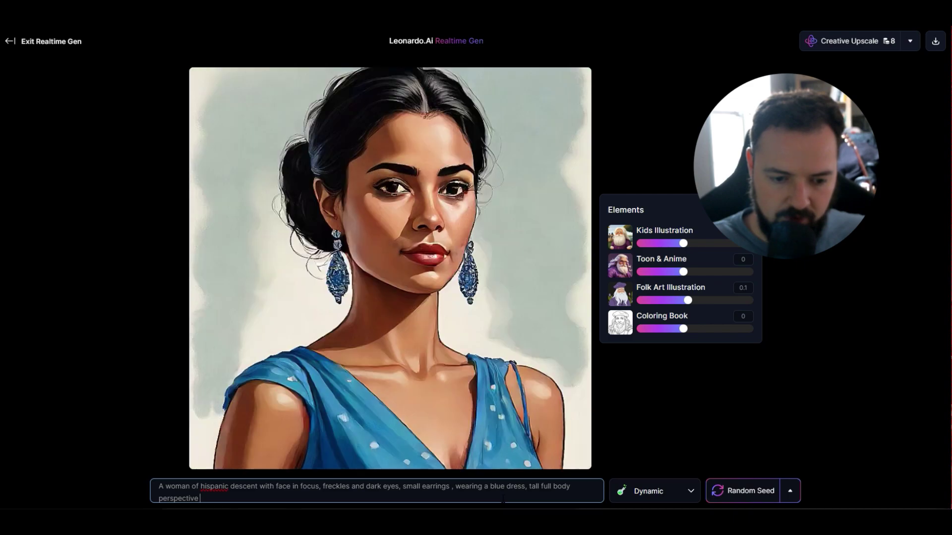
{"action": "type", "text": "at the beach"}
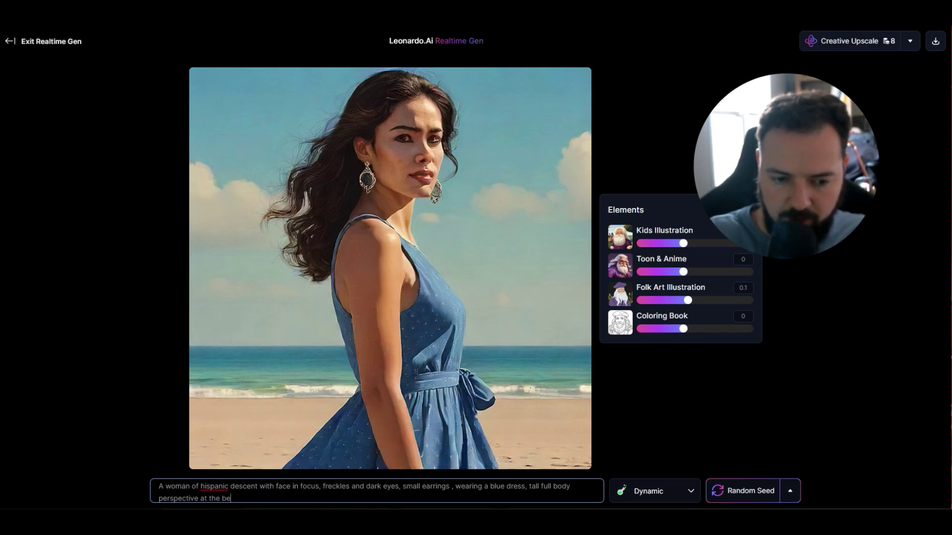
{"action": "key", "text": "BackSpace"}
{"action": "key", "text": "BackSpace"}
{"action": "key", "text": "BackSpace"}
{"action": "key", "text": "BackSpace"}
{"action": "key", "text": "BackSpace"}
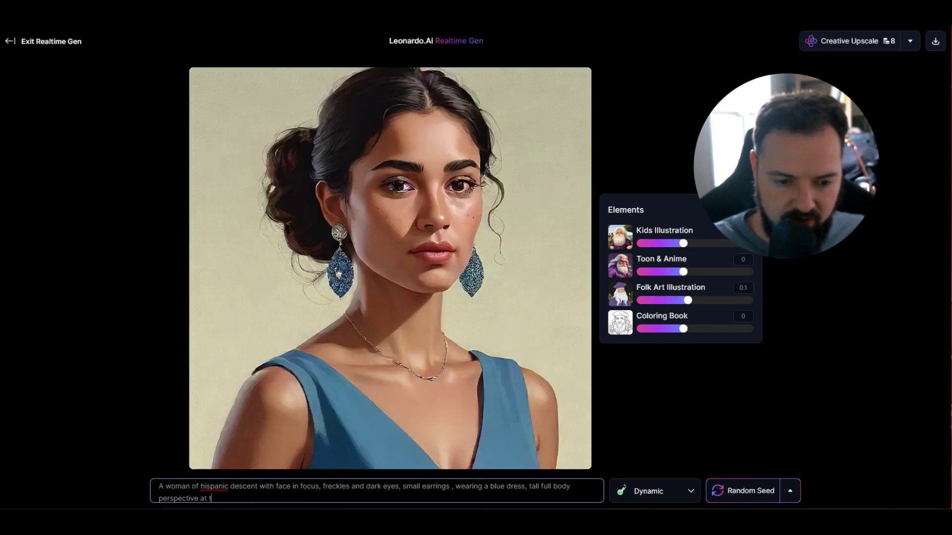
{"action": "type", "text": "he park sit"}
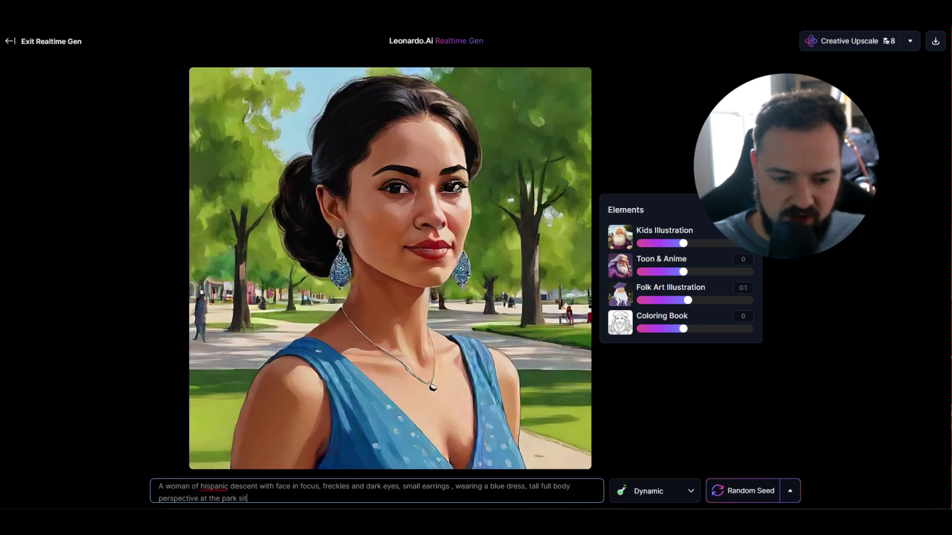
{"action": "type", "text": "ting on a bench"}
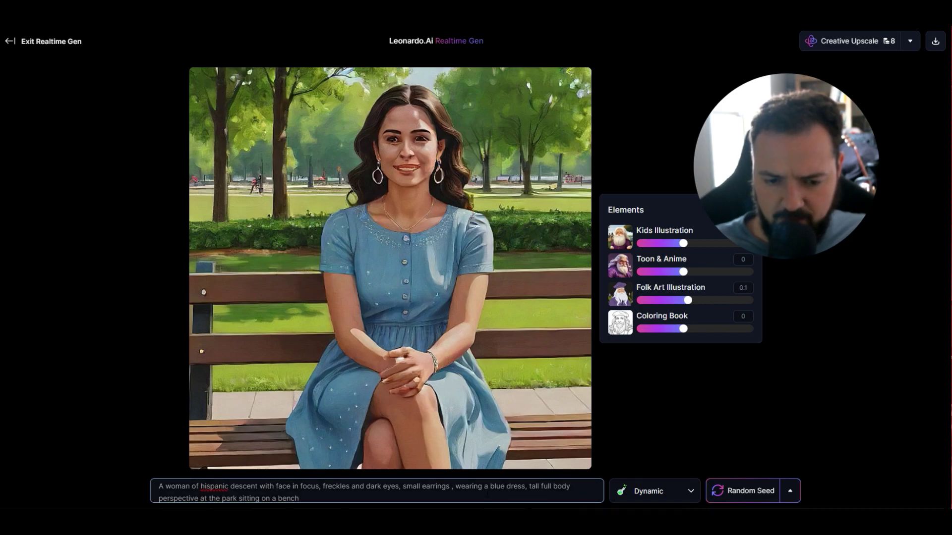
Step: Try adding ' - pose is with legs crossed leaning to the right side of body' to the prompt, then delete it
{"action": "type", "text": "- pose is"}
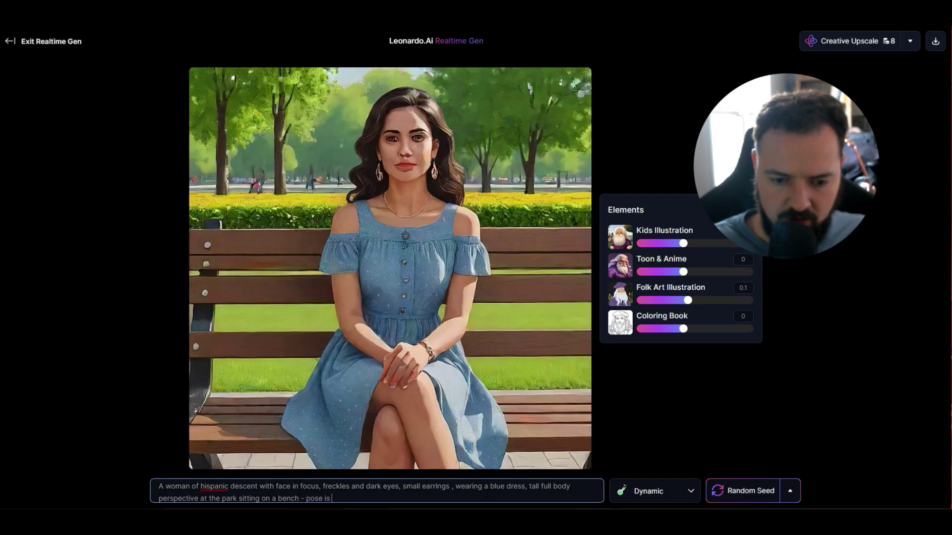
{"action": "type", "text": " with legs"}
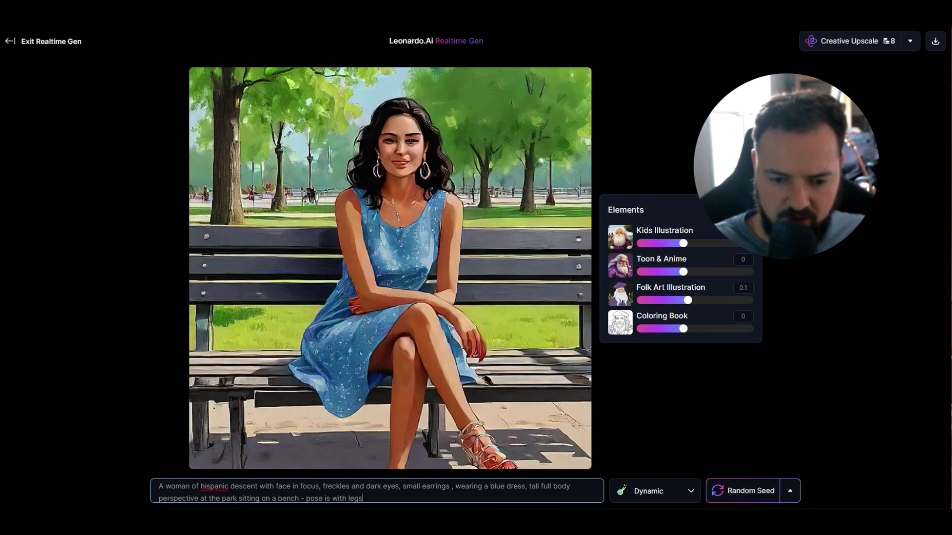
{"action": "type", "text": " crossed"}
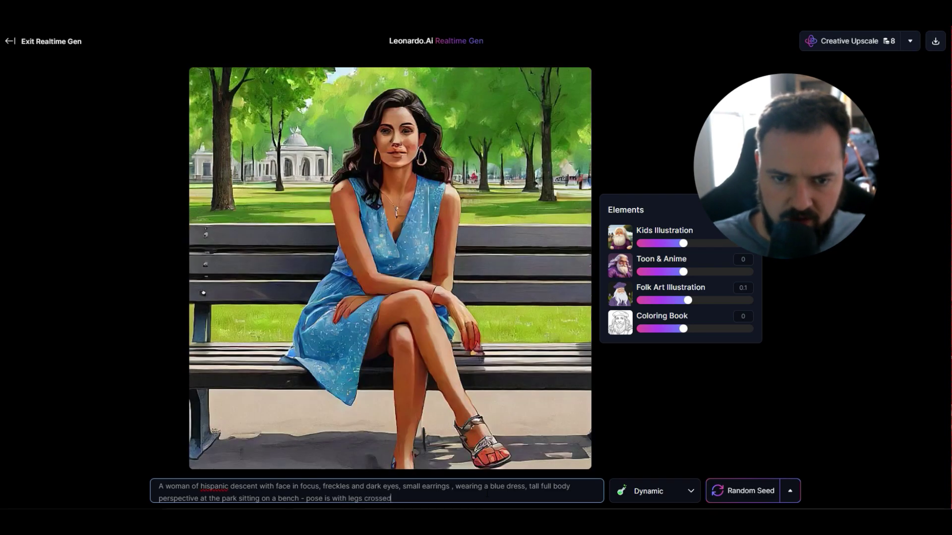
{"action": "type", "text": " lea"}
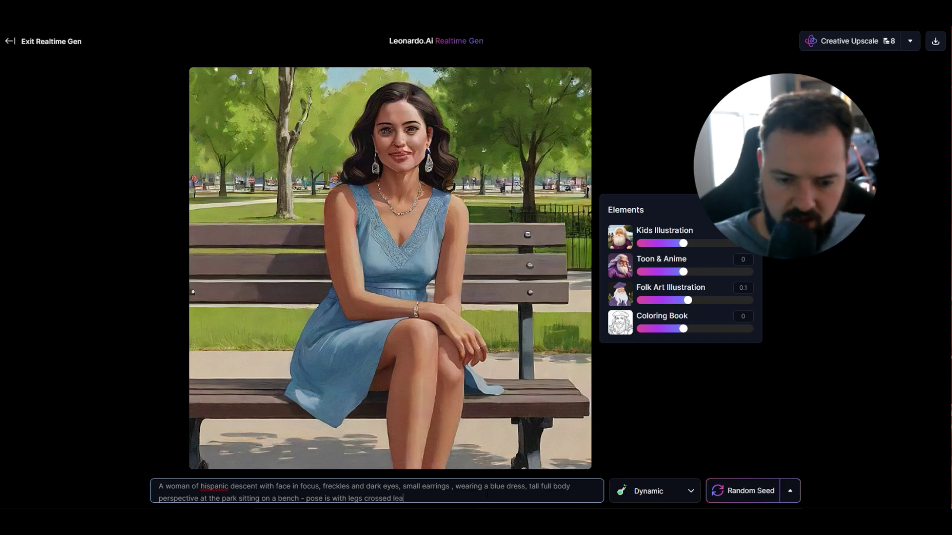
{"action": "type", "text": "ning to th"}
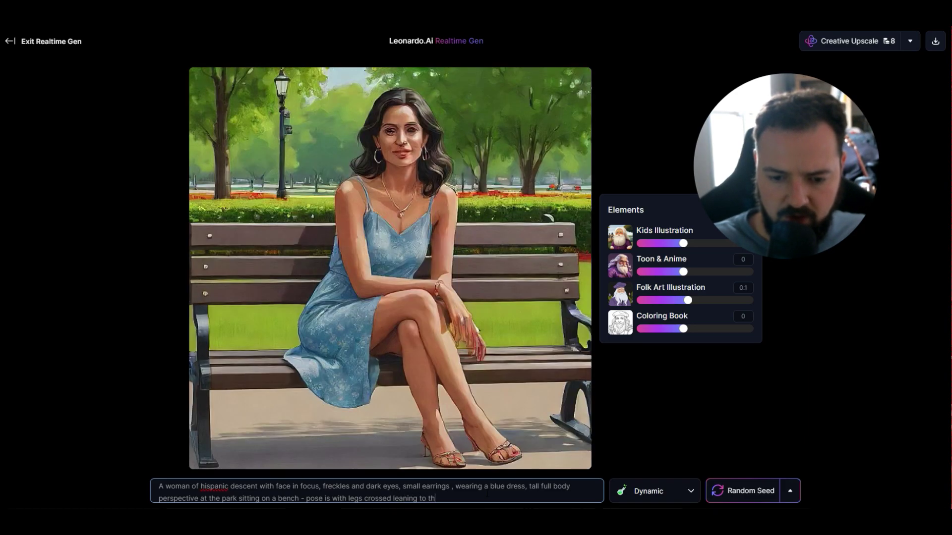
{"action": "type", "text": "e left"}
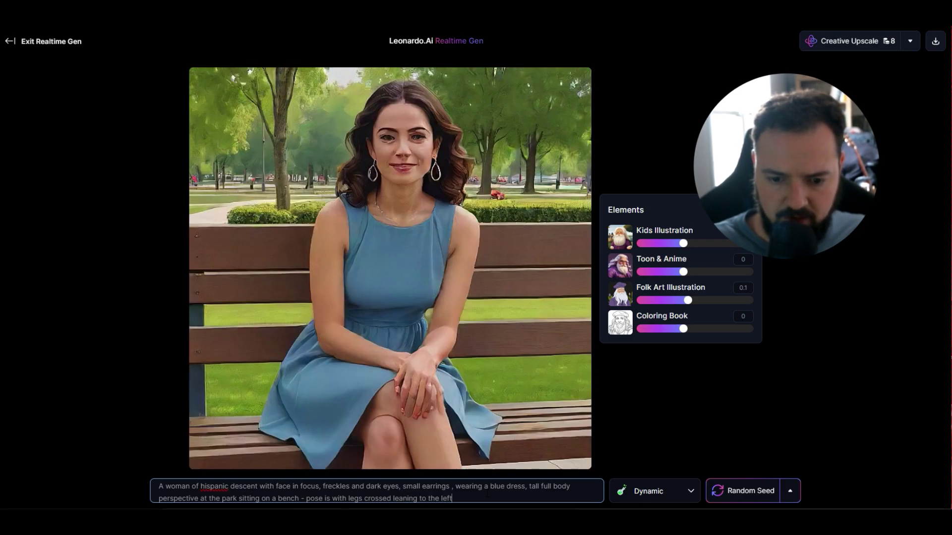
{"action": "key", "text": "BackSpace"}
{"action": "key", "text": "BackSpace"}
{"action": "key", "text": "BackSpace"}
{"action": "key", "text": "BackSpace"}
{"action": "type", "text": "right"}
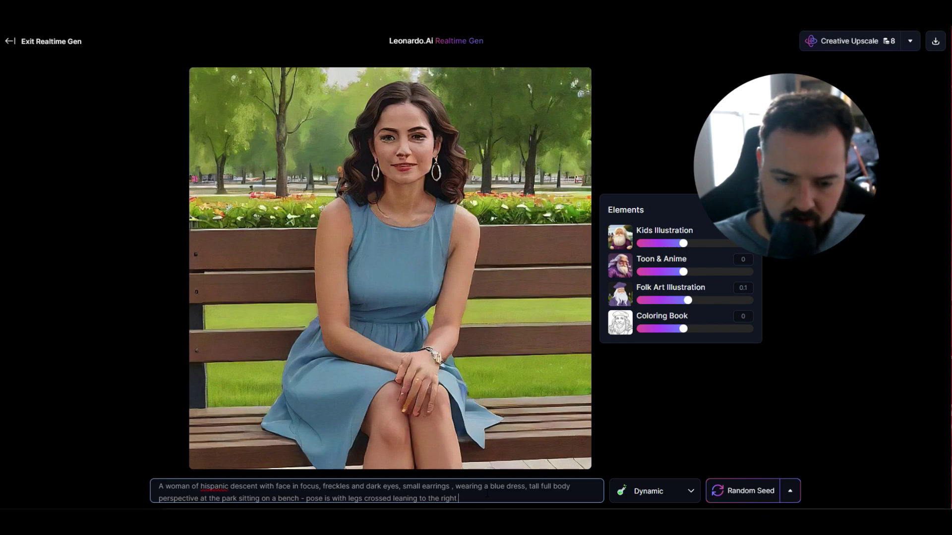
{"action": "type", "text": "side of body"}
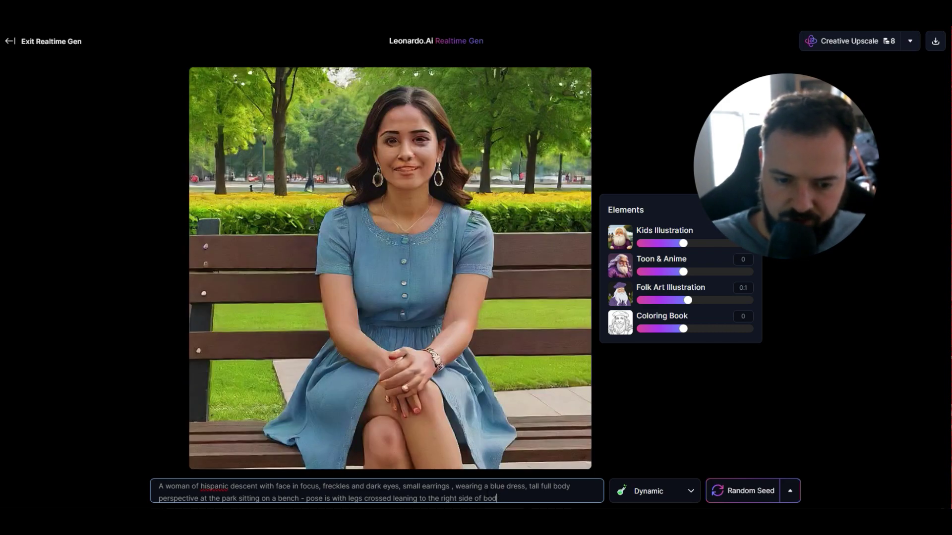
{"action": "key", "text": "BackSpace"}
{"action": "key", "text": "BackSpace"}
{"action": "key", "text": "BackSpace"}
{"action": "key", "text": "BackSpace"}
{"action": "key", "text": "BackSpace"}
{"action": "key", "text": "BackSpace"}
{"action": "key", "text": "BackSpace"}
{"action": "key", "text": "BackSpace"}
{"action": "key", "text": "BackSpace"}
{"action": "key", "text": "BackSpace"}
{"action": "key", "text": "BackSpace"}
{"action": "key", "text": "BackSpace"}
{"action": "key", "text": "BackSpace"}
{"action": "key", "text": "BackSpace"}
{"action": "key", "text": "BackSpace"}
{"action": "key", "text": "BackSpace"}
{"action": "key", "text": "BackSpace"}
{"action": "key", "text": "BackSpace"}
{"action": "key", "text": "BackSpace"}
{"action": "key", "text": "BackSpace"}
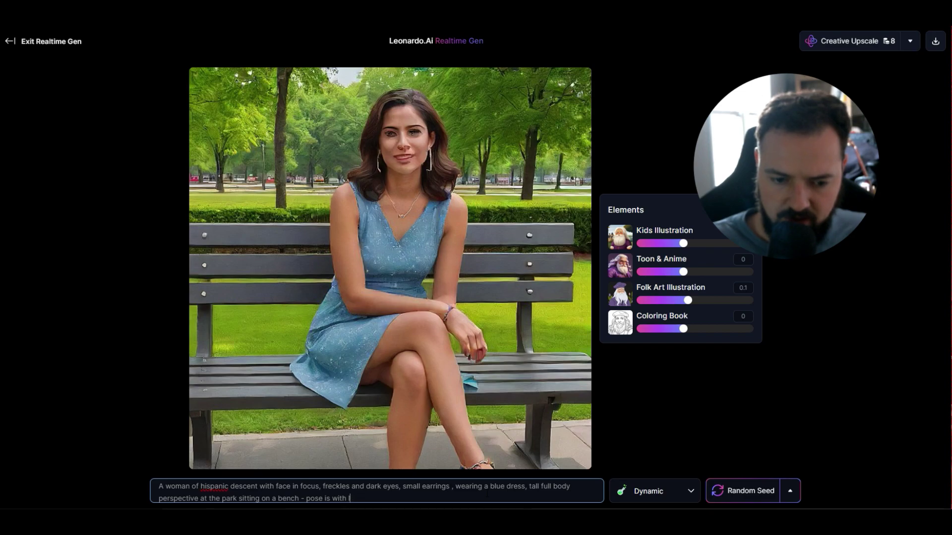
{"action": "key", "text": "BackSpace"}
{"action": "key", "text": "BackSpace"}
{"action": "key", "text": "BackSpace"}
{"action": "key", "text": "BackSpace"}
{"action": "key", "text": "BackSpace"}
{"action": "key", "text": "BackSpace"}
{"action": "key", "text": "BackSpace"}
{"action": "key", "text": "BackSpace"}
{"action": "key", "text": "BackSpace"}
{"action": "key", "text": "BackSpace"}
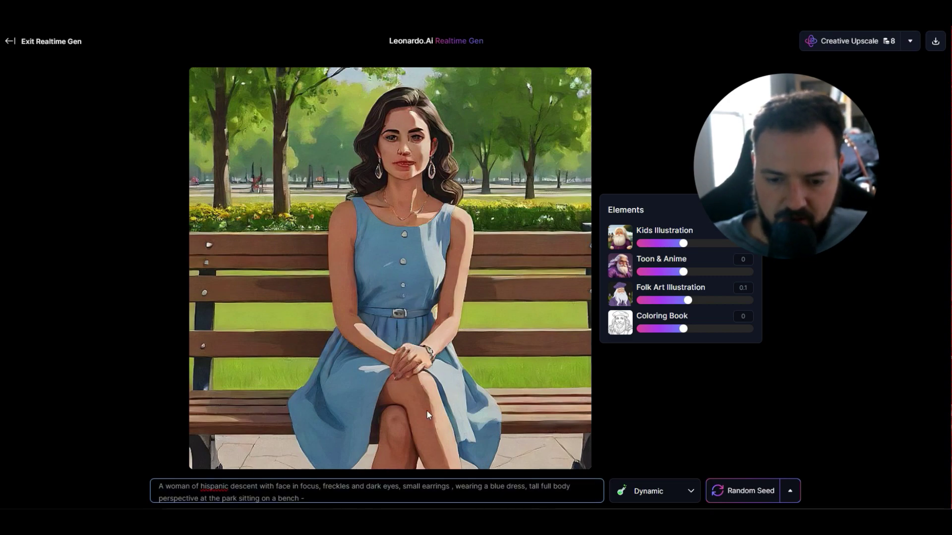
Step: Replace 'a blue dress' in the prompt with 'blue jeans and red t shirt,'
{"action": "left_click_drag", "start_coordinate": [526, 486], "coordinate": [489, 486]}
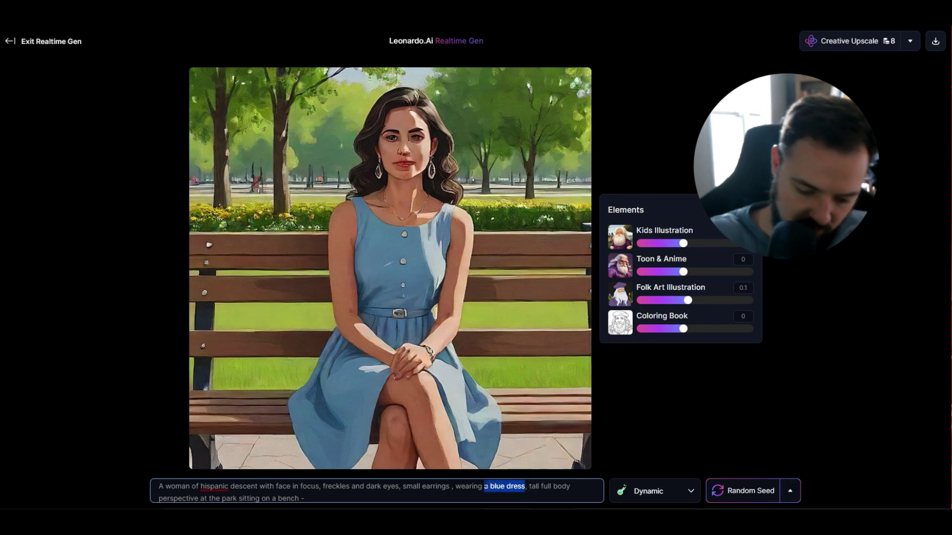
{"action": "type", "text": "blue jeans"}
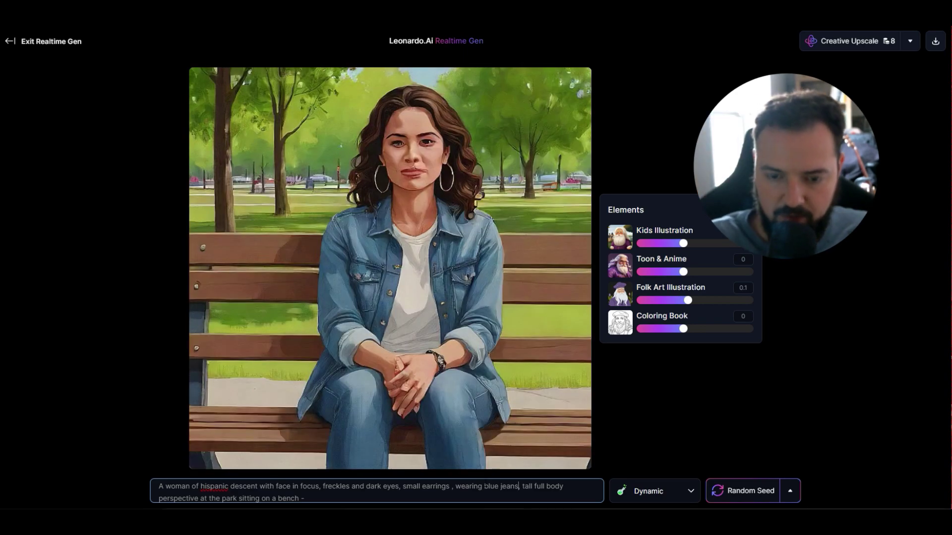
{"action": "type", "text": " and red t sh"}
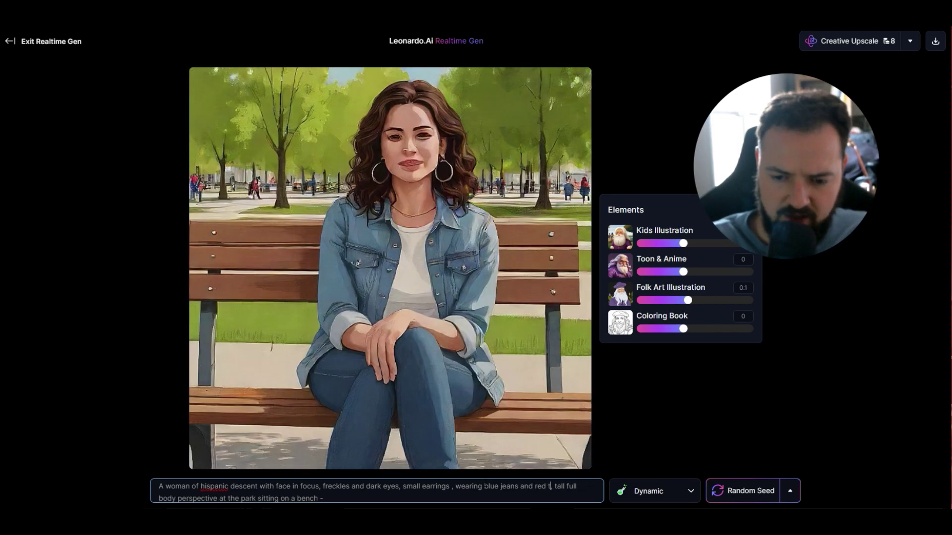
{"action": "type", "text": "irt,"}
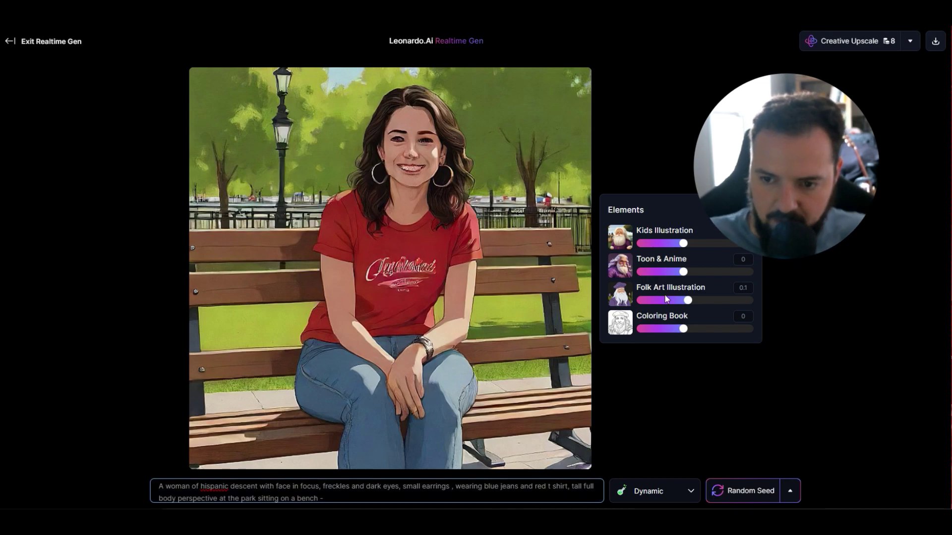
Step: Adjust Kids Illustration, Folk Art (-0.3) and Coloring Book, ending with Toon & Anime at 0.9
{"action": "left_click", "coordinate": [688, 272]}
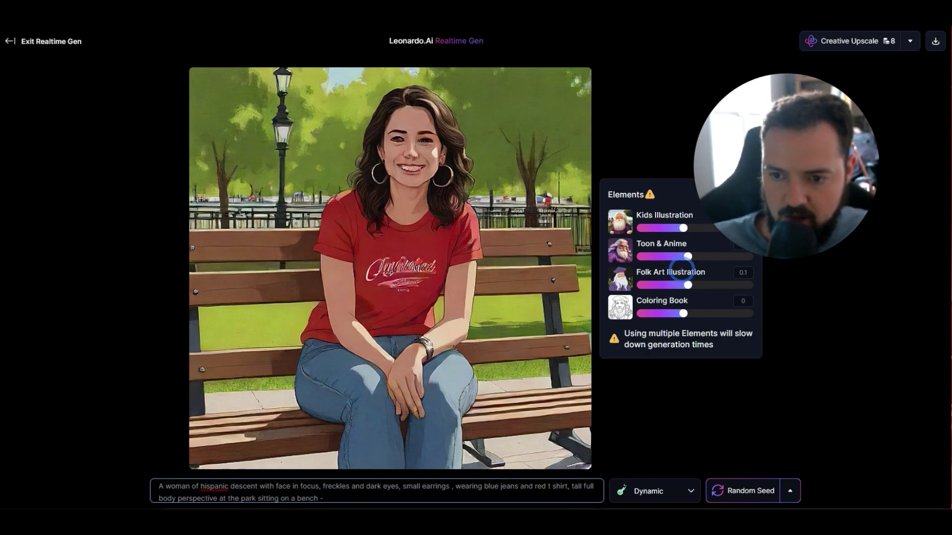
{"action": "left_click_drag", "start_coordinate": [681, 229], "coordinate": [665, 234]}
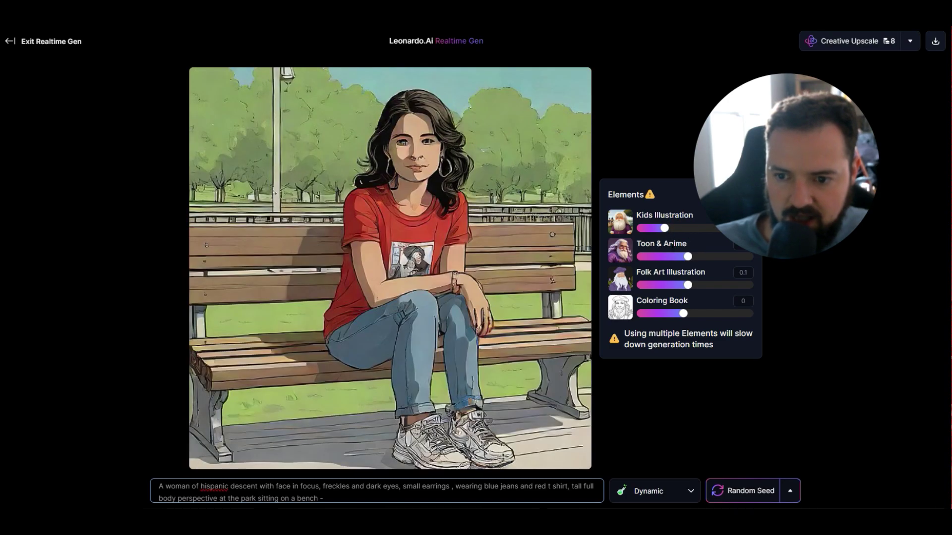
{"action": "left_click_drag", "start_coordinate": [687, 285], "coordinate": [673, 229]}
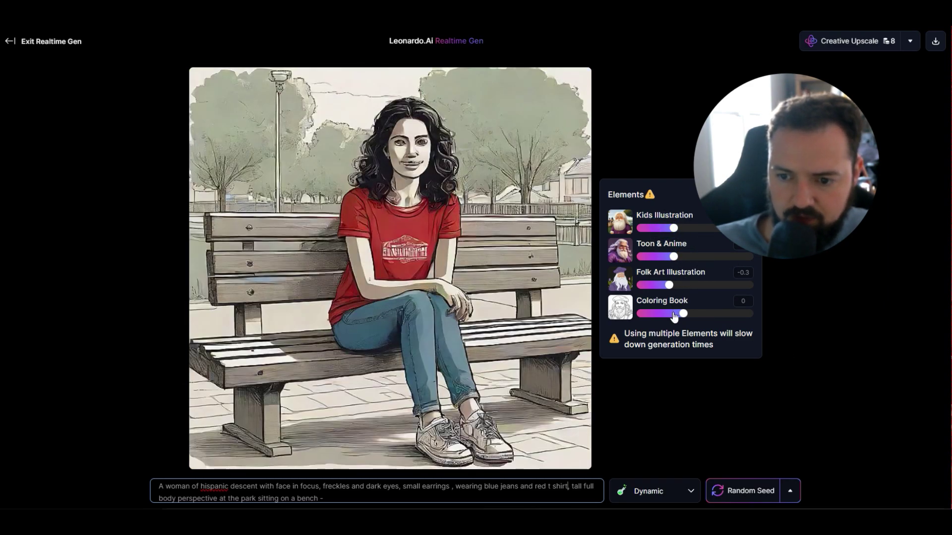
{"action": "left_click_drag", "start_coordinate": [683, 314], "coordinate": [669, 314]}
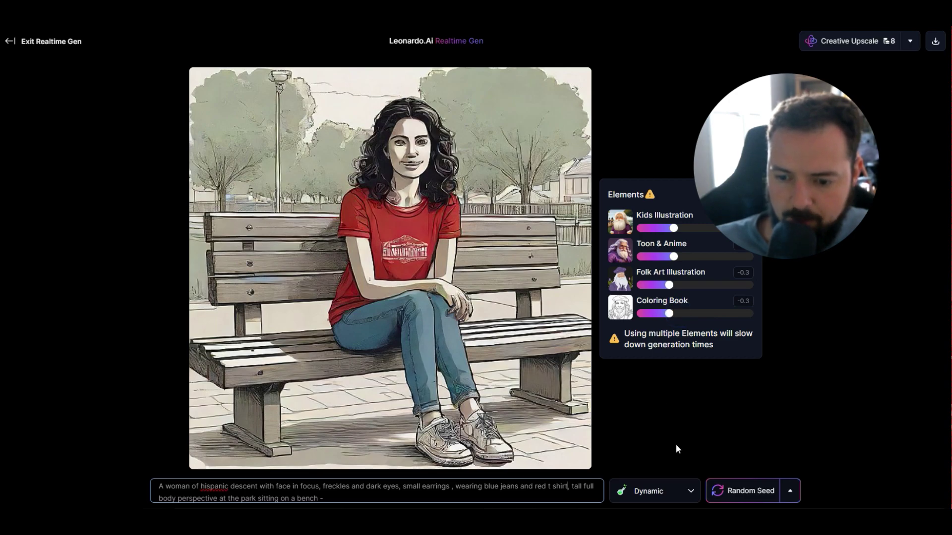
{"action": "left_click_drag", "start_coordinate": [674, 228], "coordinate": [684, 228]}
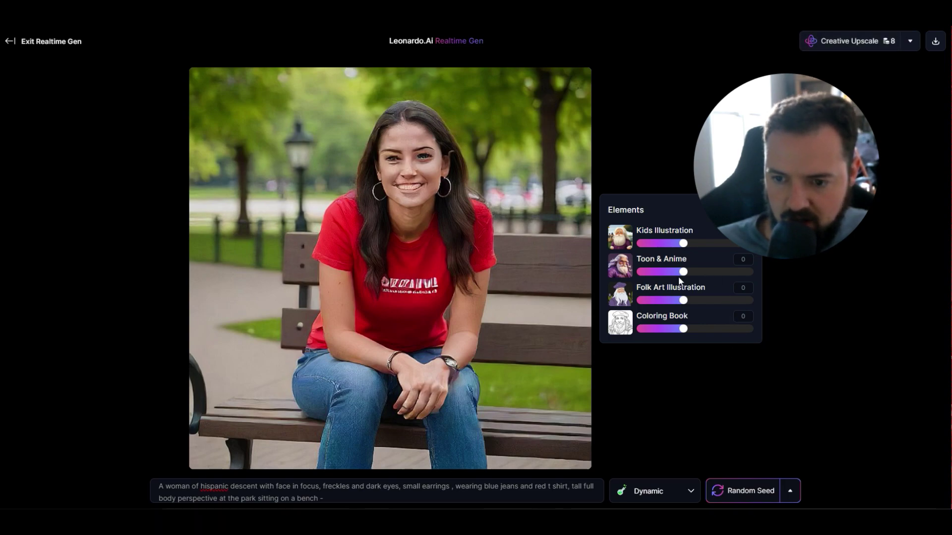
{"action": "left_click_drag", "start_coordinate": [681, 272], "coordinate": [725, 273]}
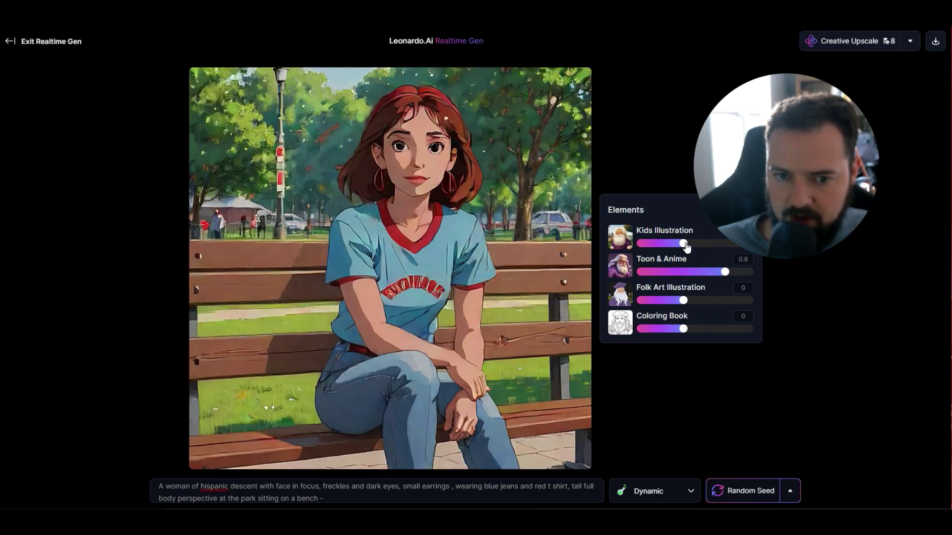
Step: Creative Upscale the anime bench image and open its details from the Personal Feed
{"action": "left_click", "coordinate": [865, 41]}
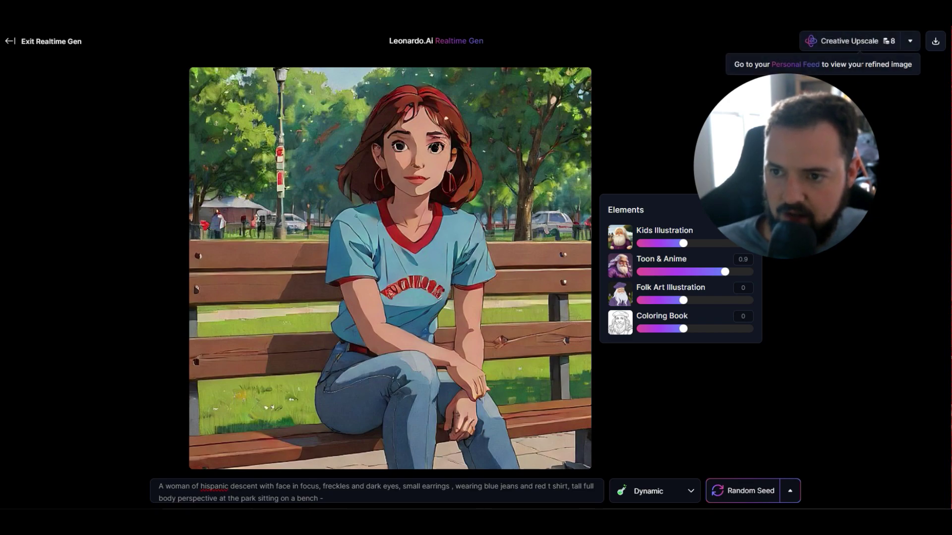
{"action": "right_click", "coordinate": [800, 66]}
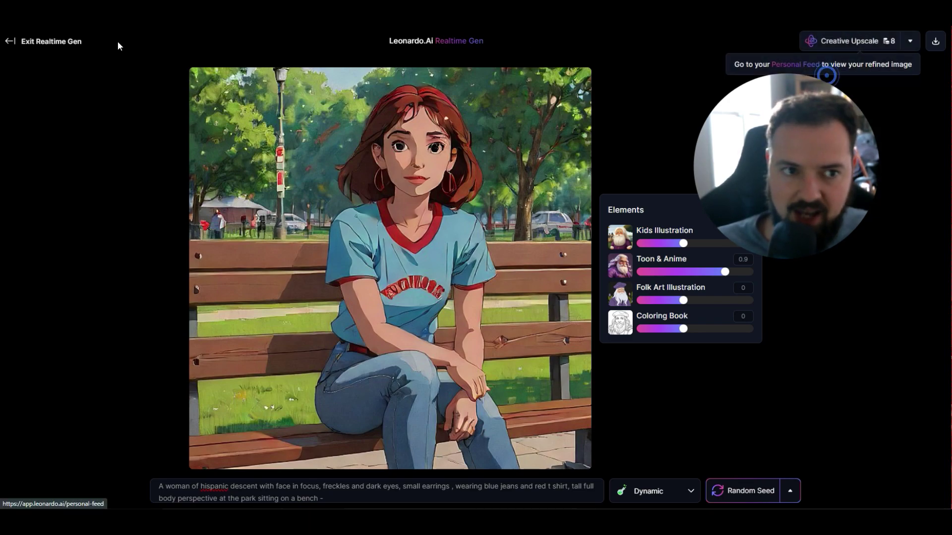
{"action": "left_click", "coordinate": [796, 65]}
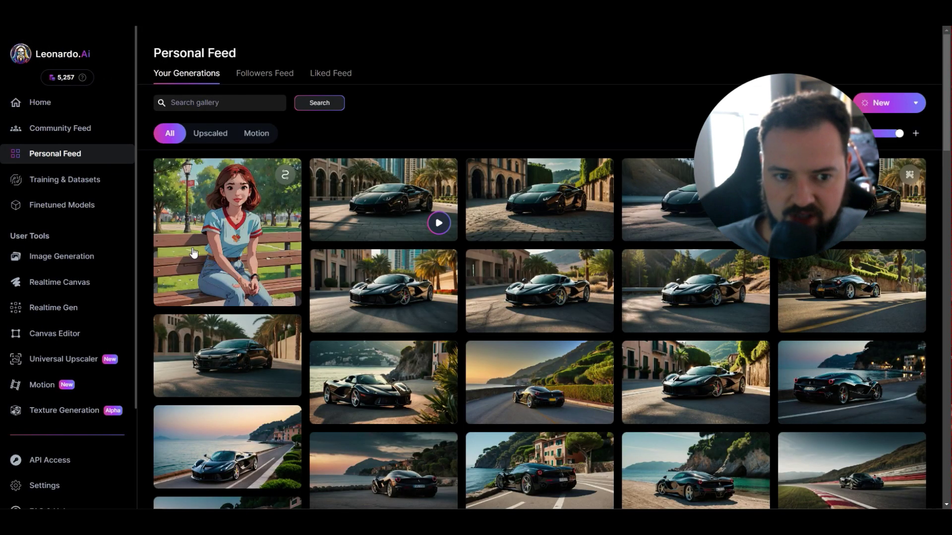
{"action": "left_click", "coordinate": [238, 222]}
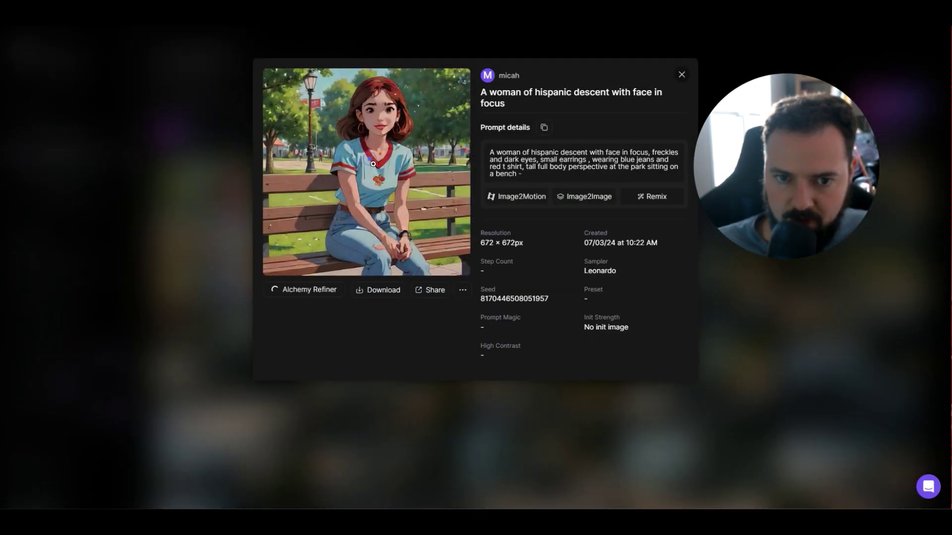
Step: View the upscaled anime bench portrait full size and choose Save image as, with JPEG selected
{"action": "left_click", "coordinate": [371, 165]}
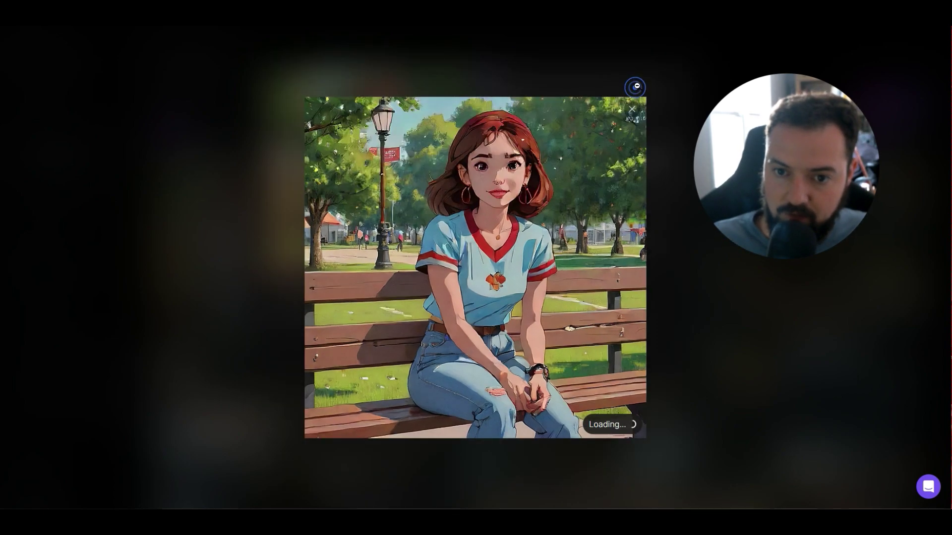
{"action": "left_click", "coordinate": [564, 203]}
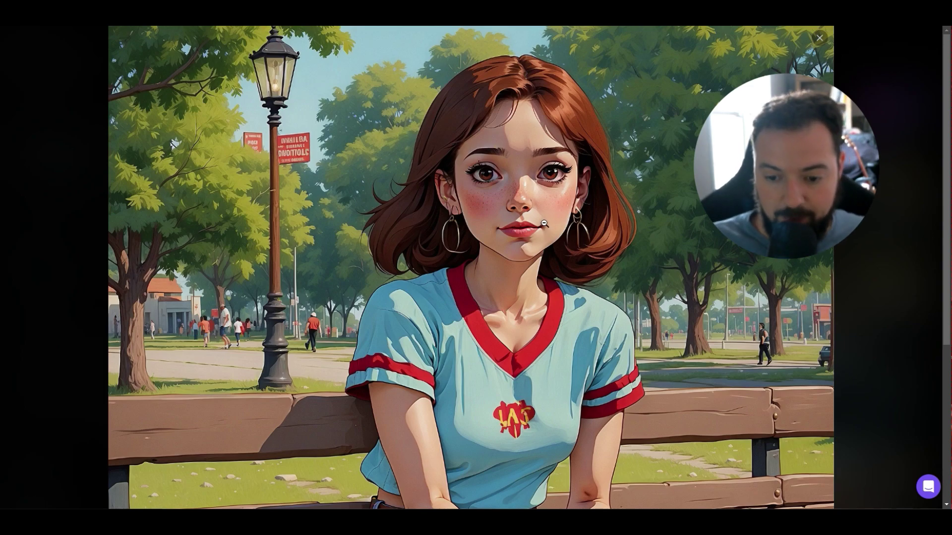
{"action": "scroll", "coordinate": [544, 223], "scroll_direction": "down", "scroll_amount": 5}
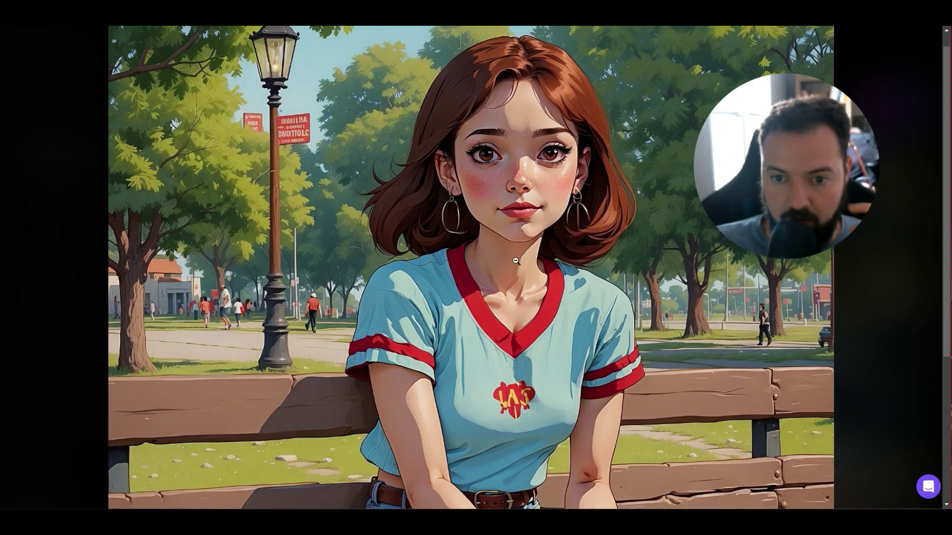
{"action": "scroll", "coordinate": [624, 309], "scroll_direction": "up", "scroll_amount": 5}
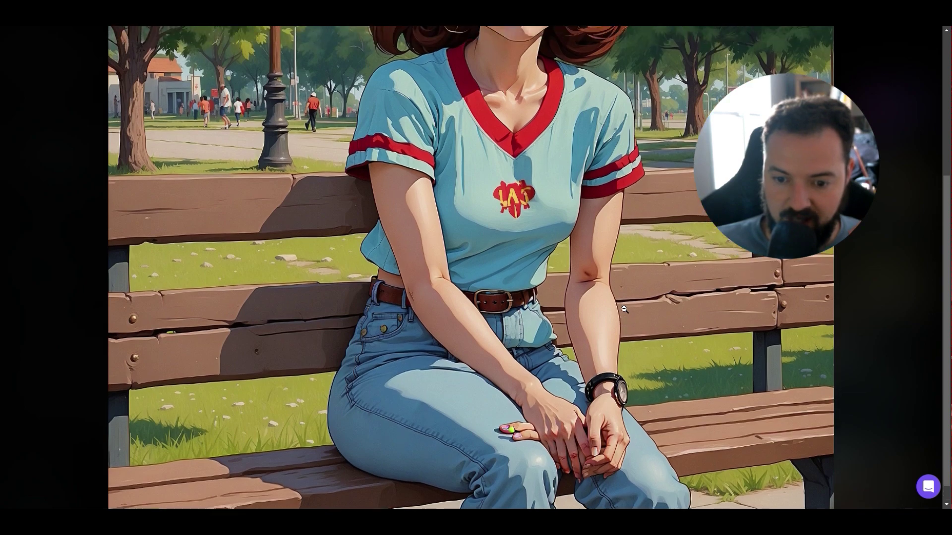
{"action": "scroll", "coordinate": [625, 309], "scroll_direction": "down", "scroll_amount": 5}
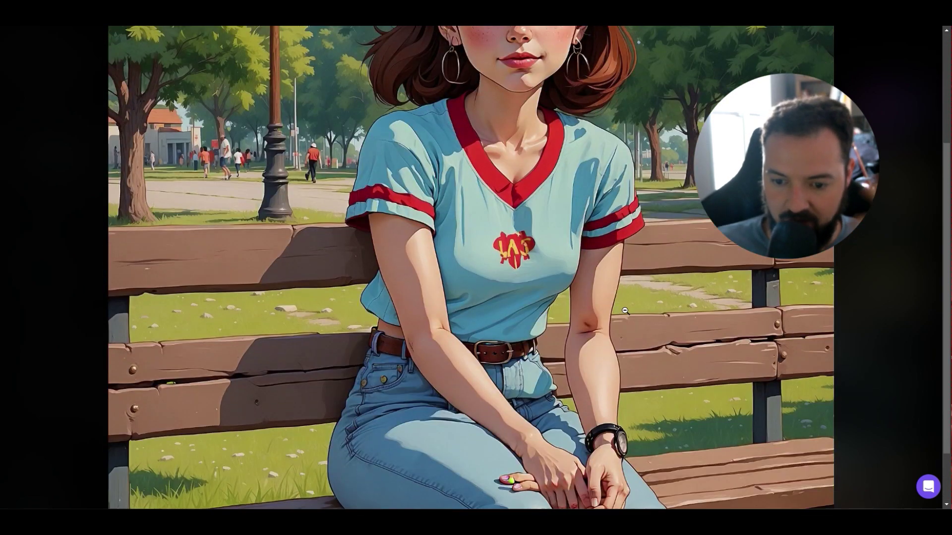
{"action": "scroll", "coordinate": [515, 415], "scroll_direction": "up", "scroll_amount": 4}
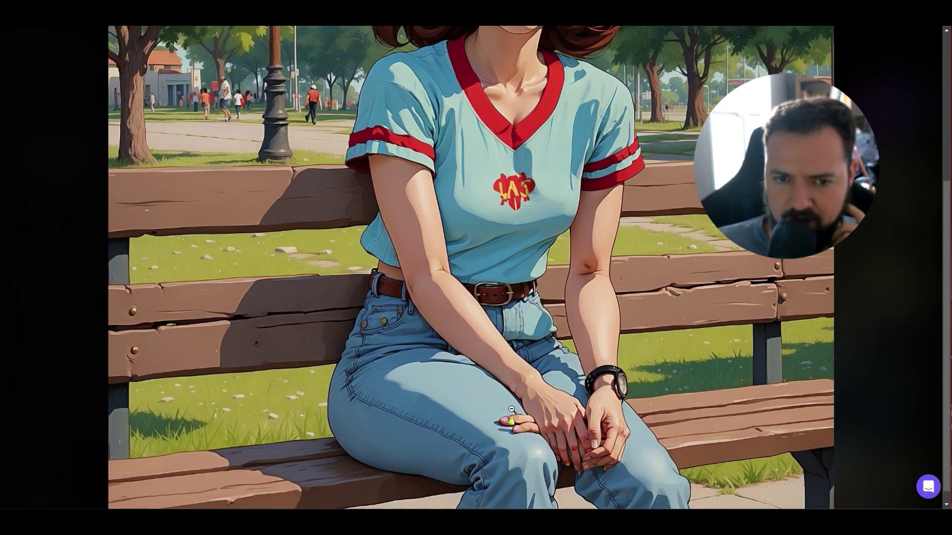
{"action": "scroll", "coordinate": [473, 226], "scroll_direction": "up", "scroll_amount": 1}
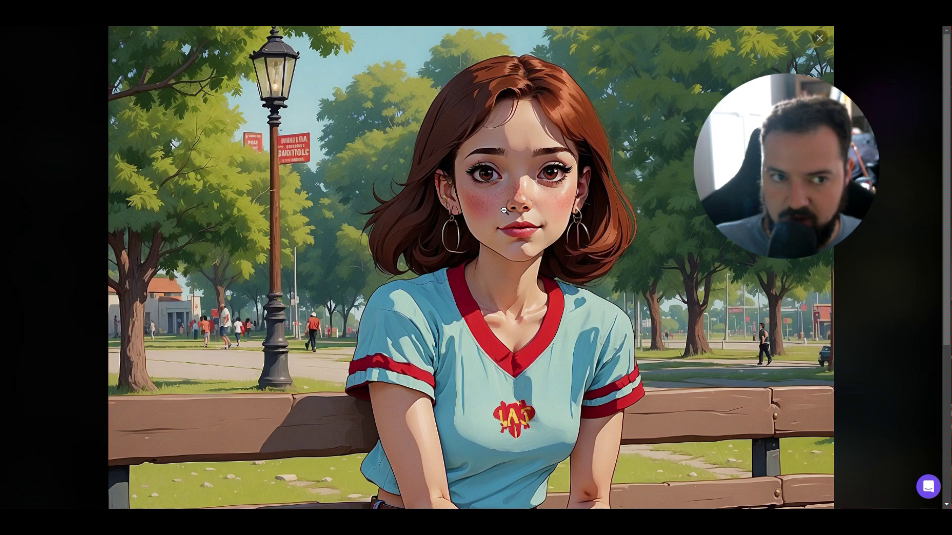
{"action": "right_click", "coordinate": [525, 194]}
{"action": "left_click", "coordinate": [590, 224]}
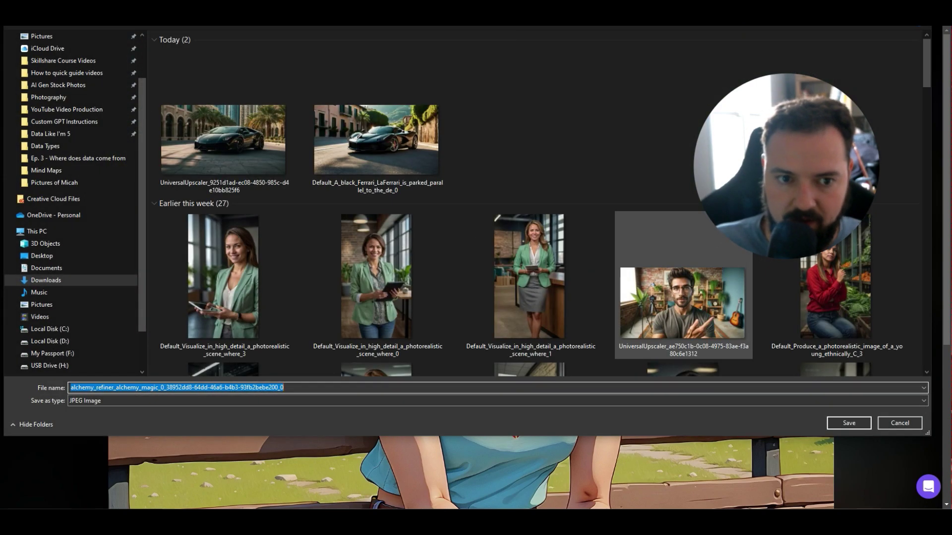
Step: Save the park-bench image as a JPEG and return to the Leonardo.Ai tab
{"action": "left_click", "coordinate": [849, 423]}
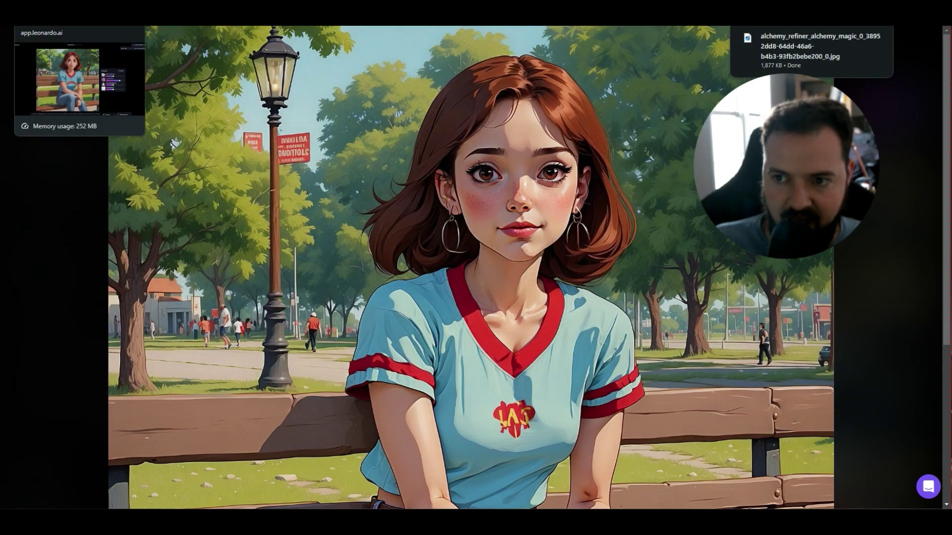
{"action": "left_click", "coordinate": [79, 15]}
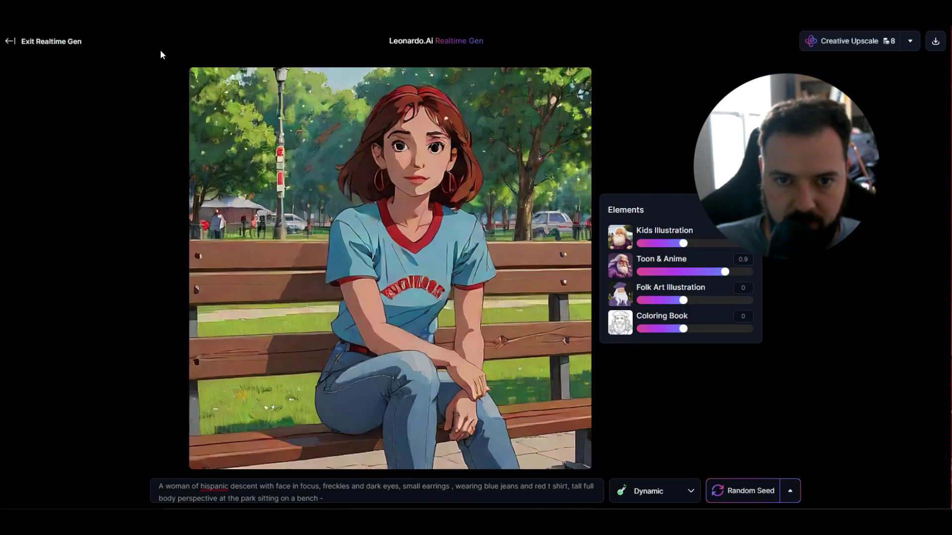
{"action": "key", "text": "ctrl+Tab"}
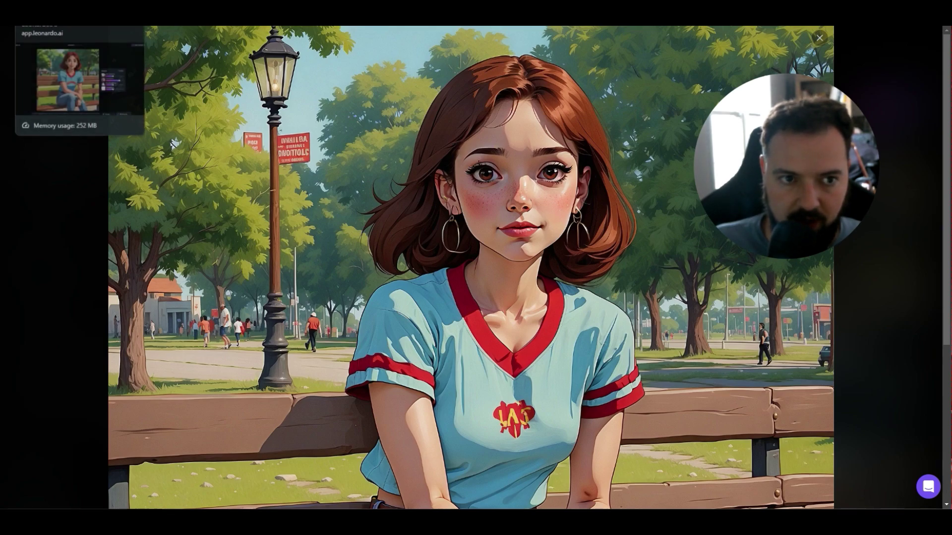
Step: Leave Realtime Gen for the Home dashboard and open AI Image Generation
{"action": "left_click", "coordinate": [79, 15]}
{"action": "left_click", "coordinate": [20, 41]}
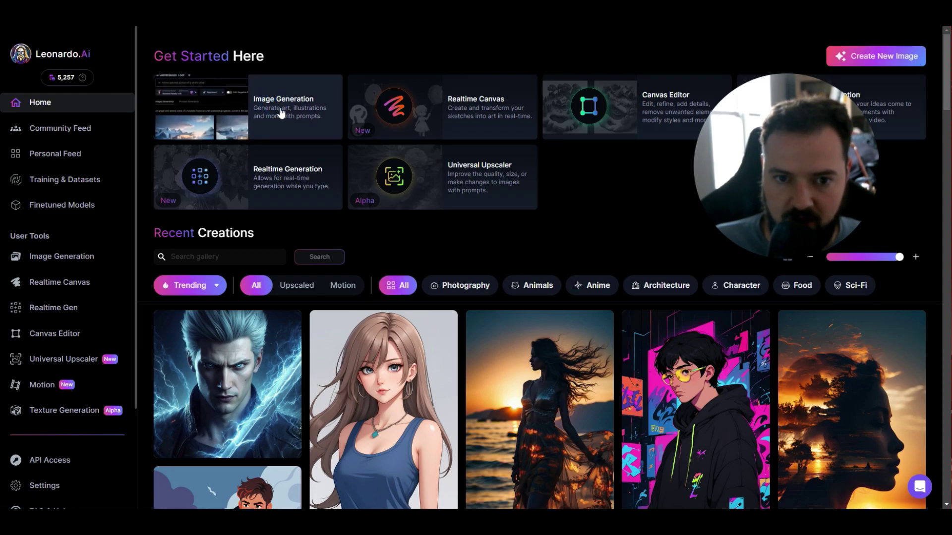
{"action": "left_click", "coordinate": [281, 113]}
Step: Swap the black sports car guidance image for the downloaded anime park-bench jpg, Image to Image at 0.30
{"action": "left_click", "coordinate": [300, 214]}
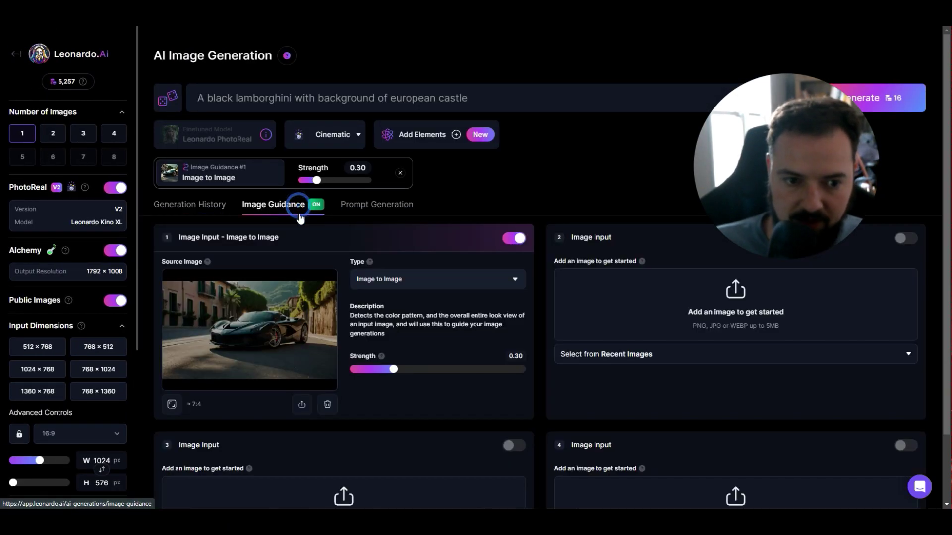
{"action": "left_click", "coordinate": [326, 404]}
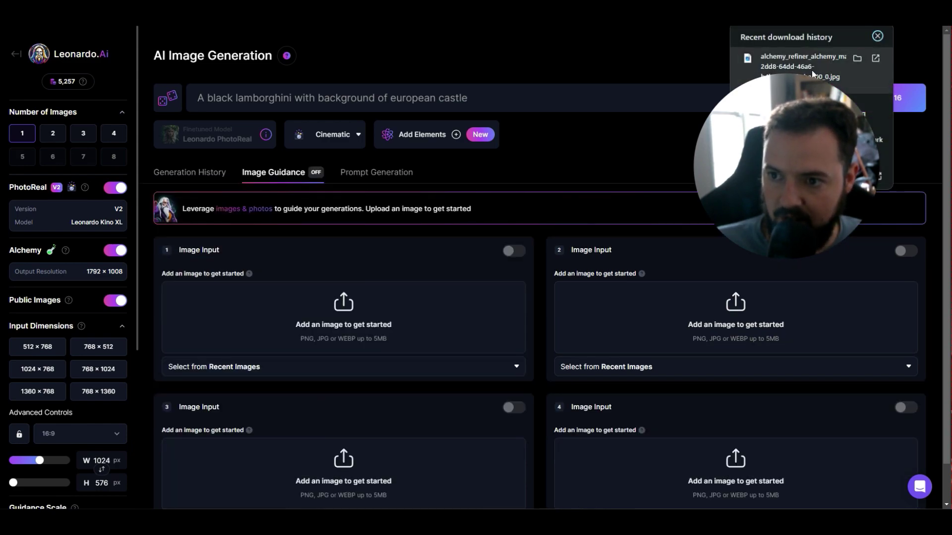
{"action": "left_click_drag", "start_coordinate": [814, 73], "coordinate": [283, 301]}
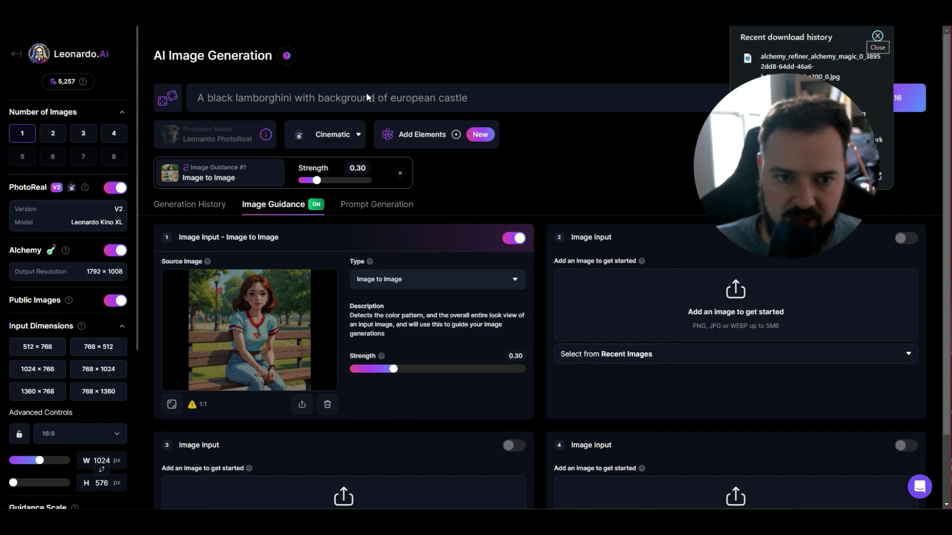
{"action": "left_click_drag", "start_coordinate": [526, 98], "coordinate": [211, 139]}
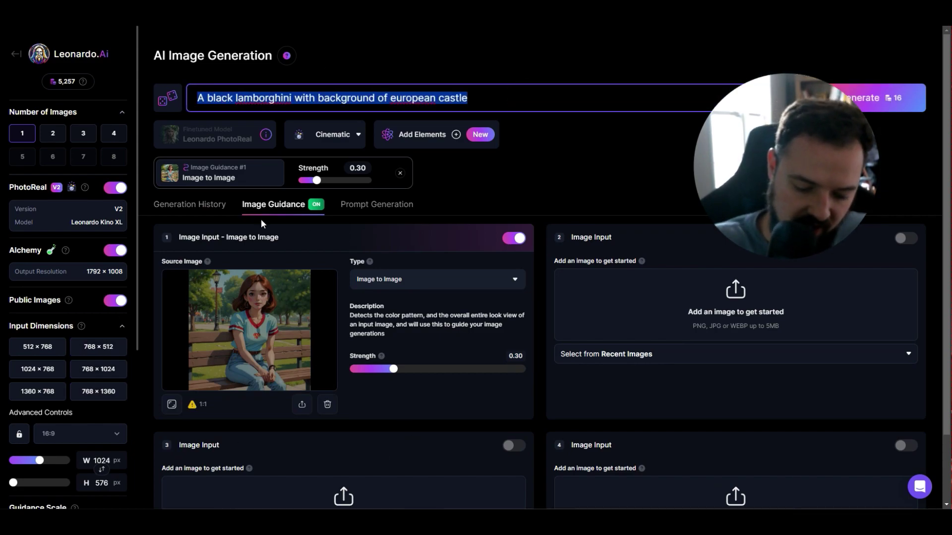
Step: Generate a 1:1, 768×768 image of 'Woman sitting in bookstore drinking coffee' and watch its progress
{"action": "type", "text": "Woman si"}
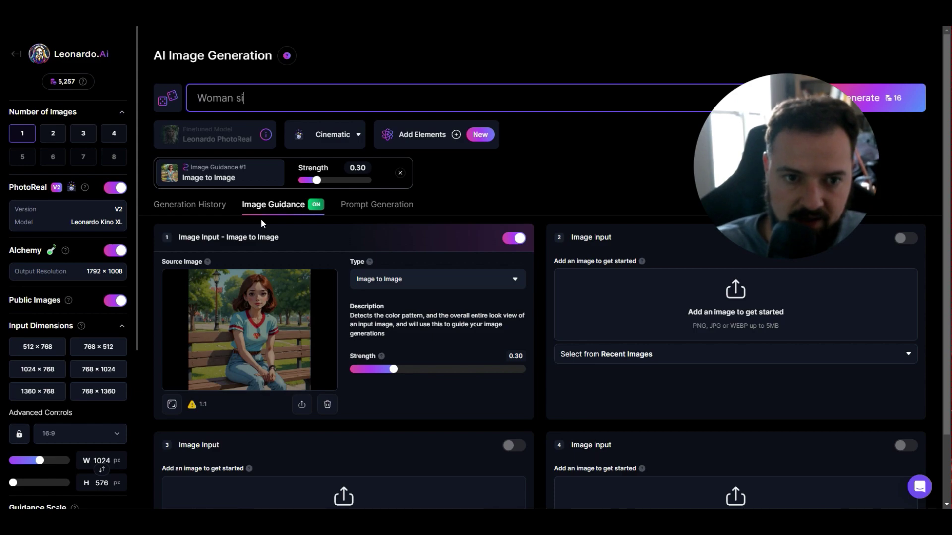
{"action": "type", "text": "tting in"}
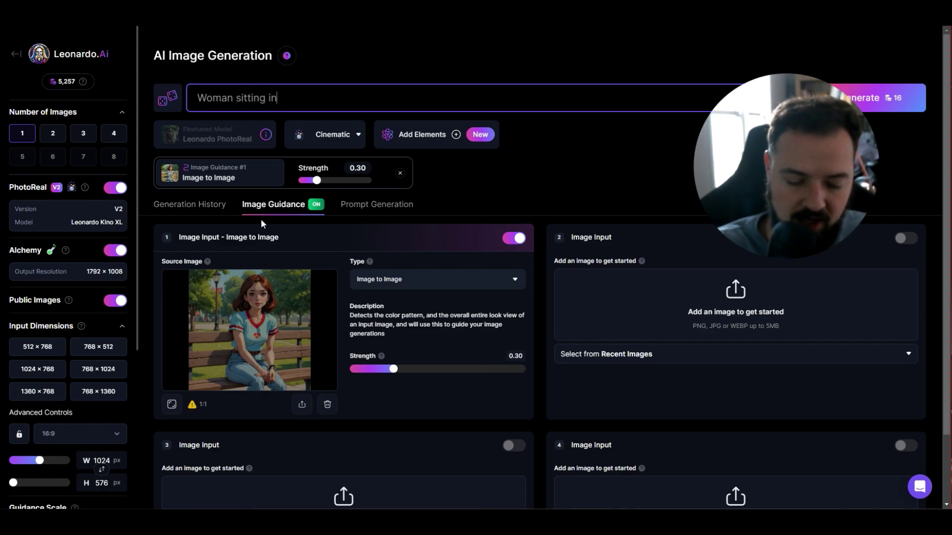
{"action": "type", "text": " bookstore "}
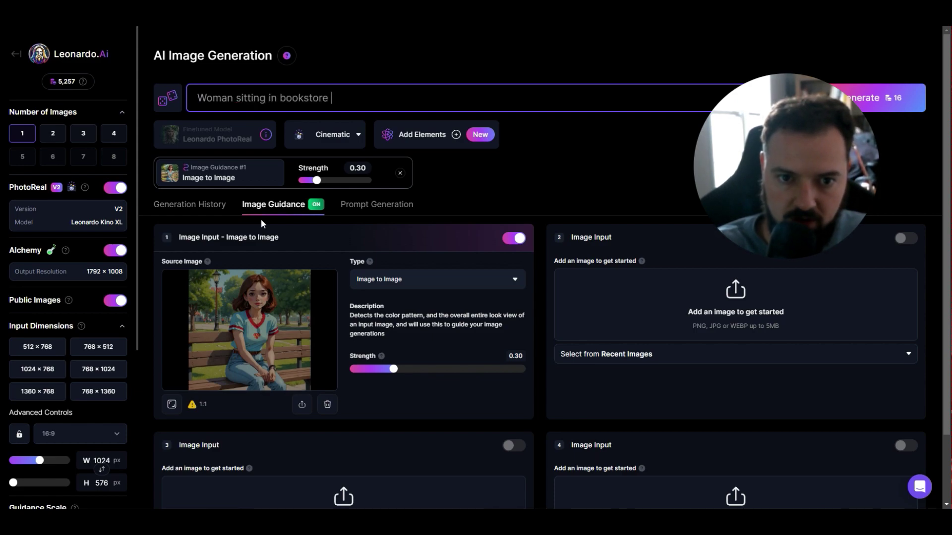
{"action": "type", "text": "drinking coffee"}
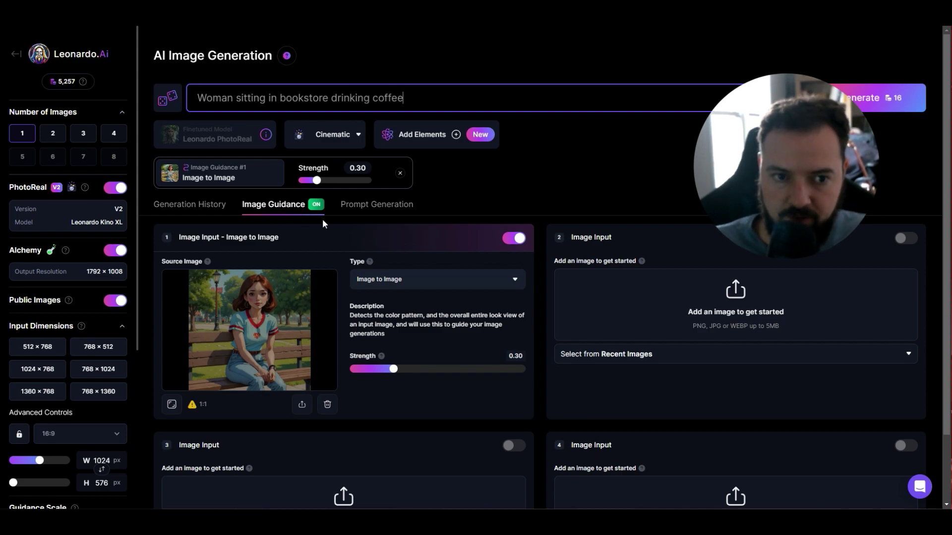
{"action": "left_click", "coordinate": [633, 184]}
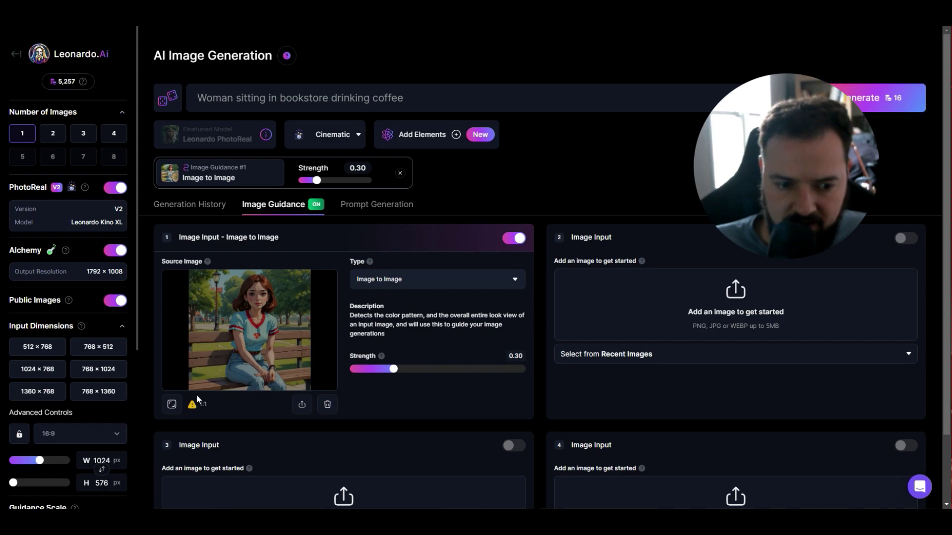
{"action": "left_click", "coordinate": [170, 406]}
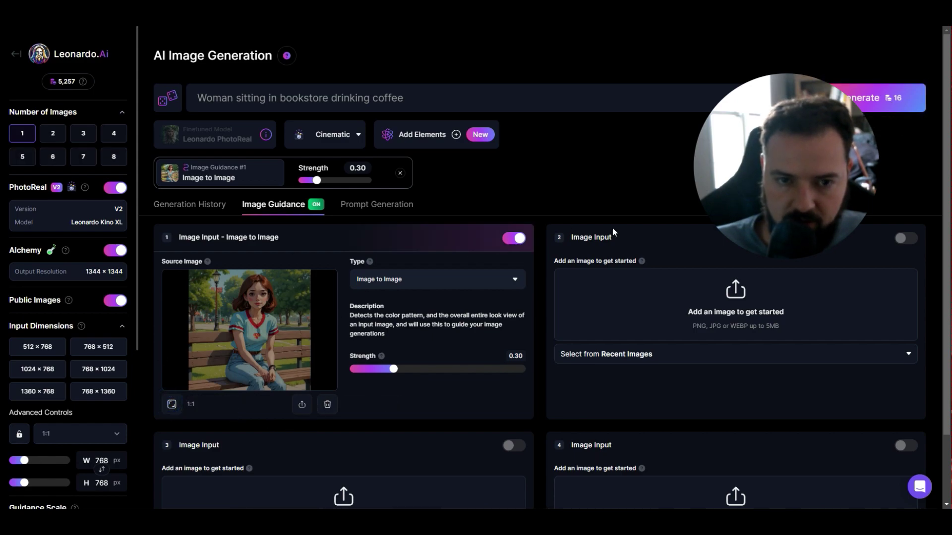
{"action": "left_click", "coordinate": [901, 92]}
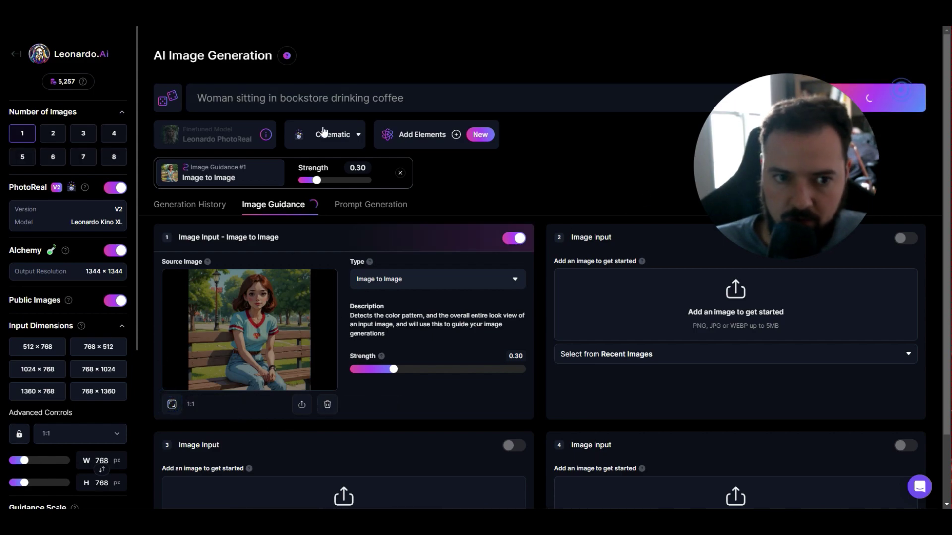
{"action": "left_click", "coordinate": [205, 213]}
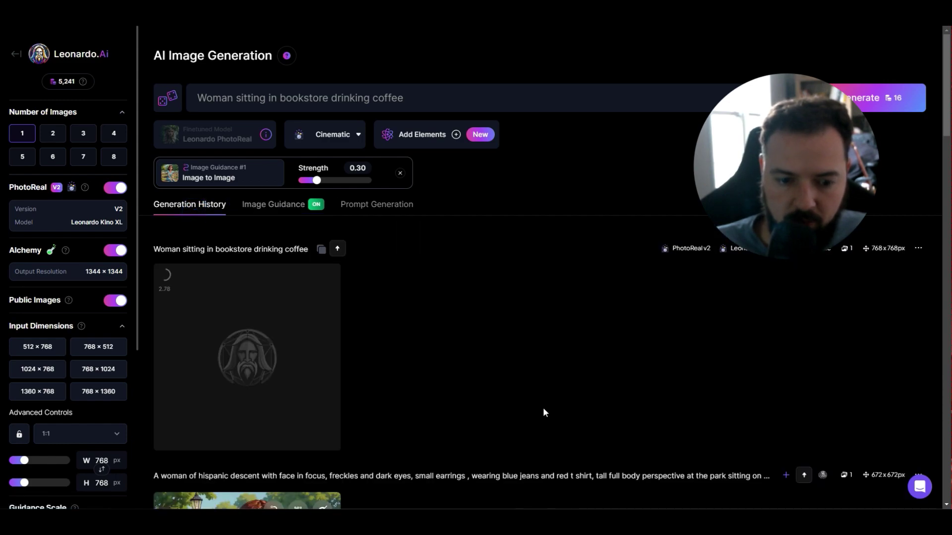
Step: Preview the park-bench source image enlarged, then close the view
{"action": "scroll", "coordinate": [543, 407], "scroll_direction": "down", "scroll_amount": 3}
{"action": "left_click", "coordinate": [291, 438]}
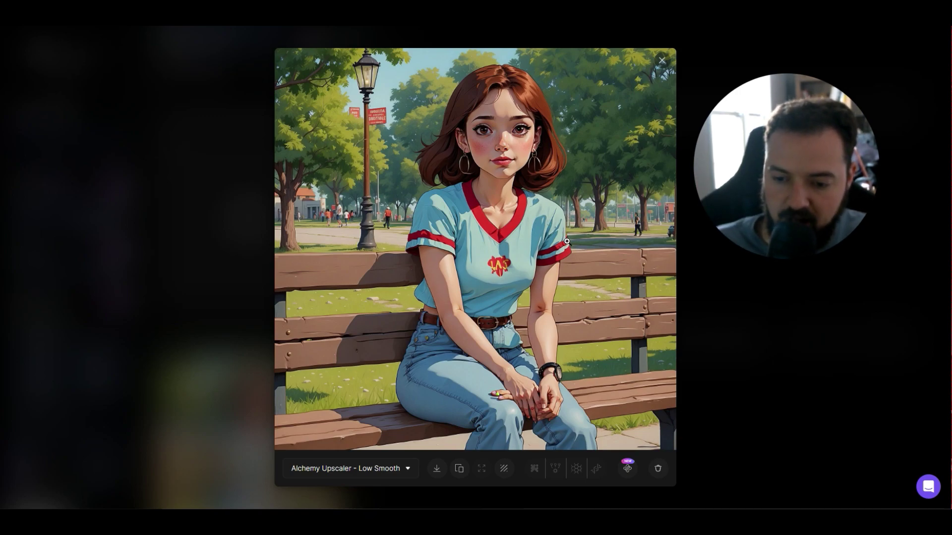
{"action": "left_click", "coordinate": [704, 257]}
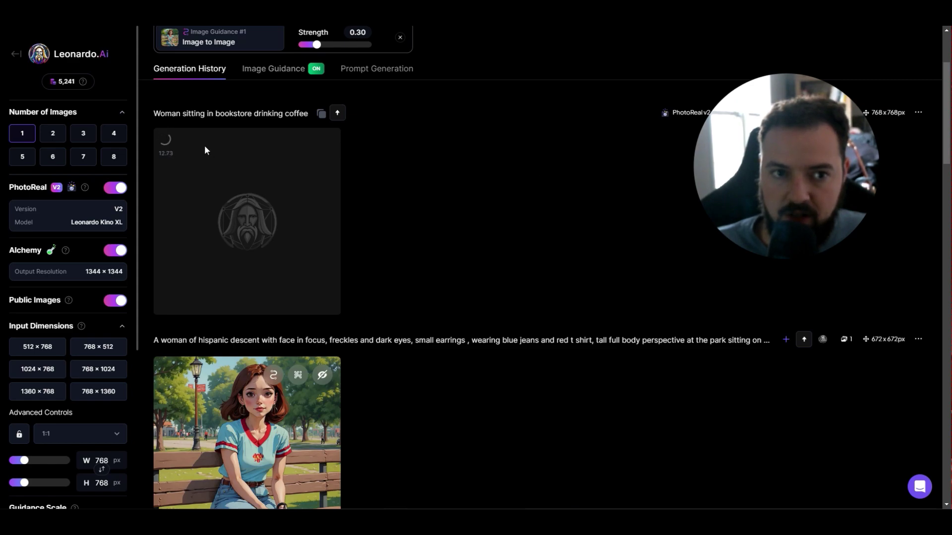
Step: Change the prompt to 'Woman sitting in restaurant eating steak' and reveal the warning-hidden bookstore image
{"action": "scroll", "coordinate": [527, 228], "scroll_direction": "up", "scroll_amount": 3}
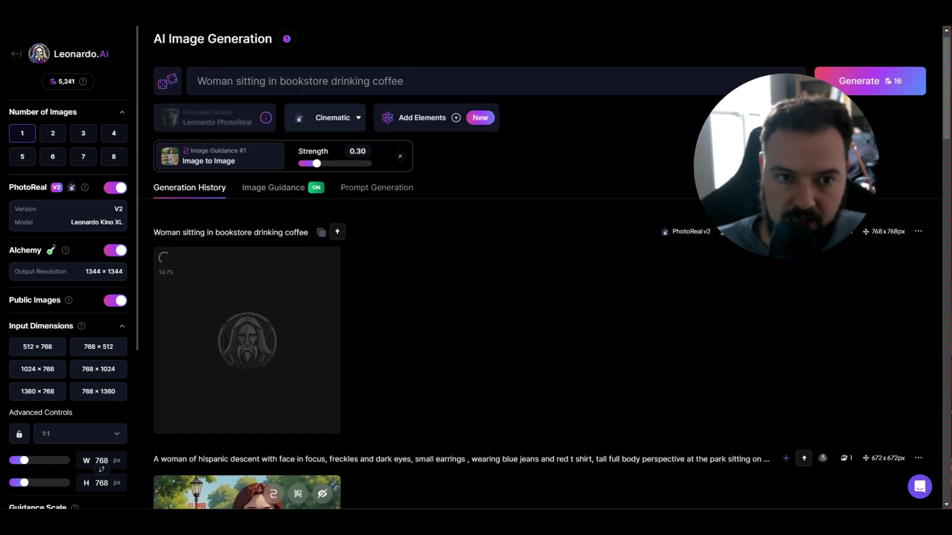
{"action": "left_click", "coordinate": [270, 82]}
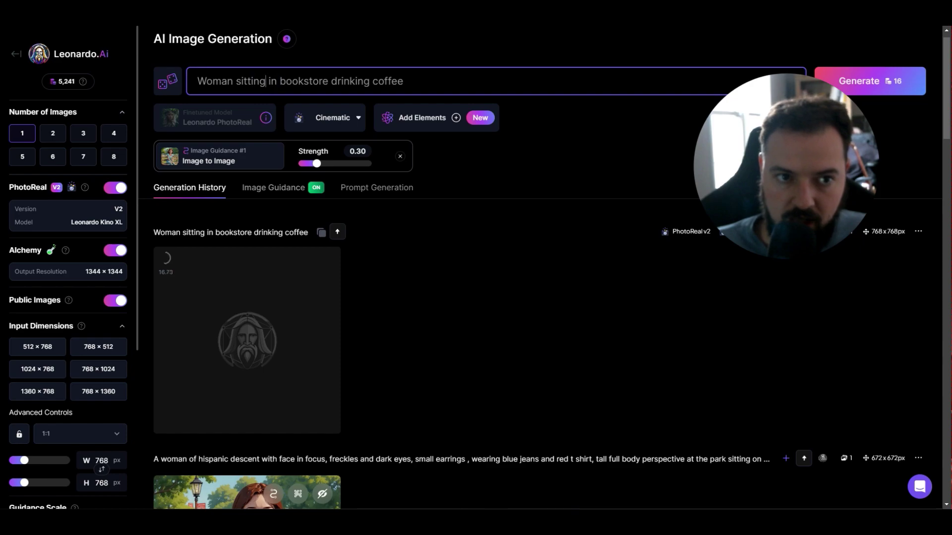
{"action": "left_click_drag", "start_coordinate": [439, 79], "coordinate": [266, 80]}
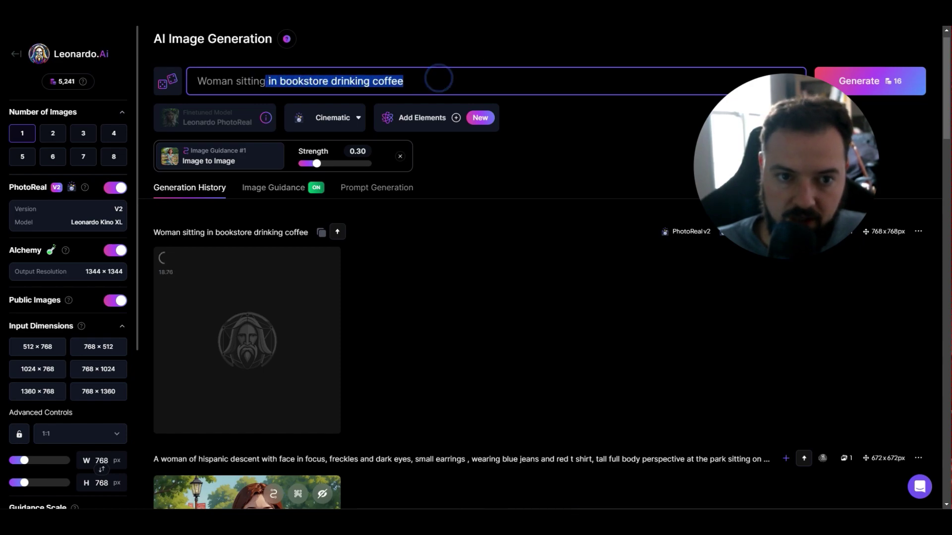
{"action": "type", "text": "in "}
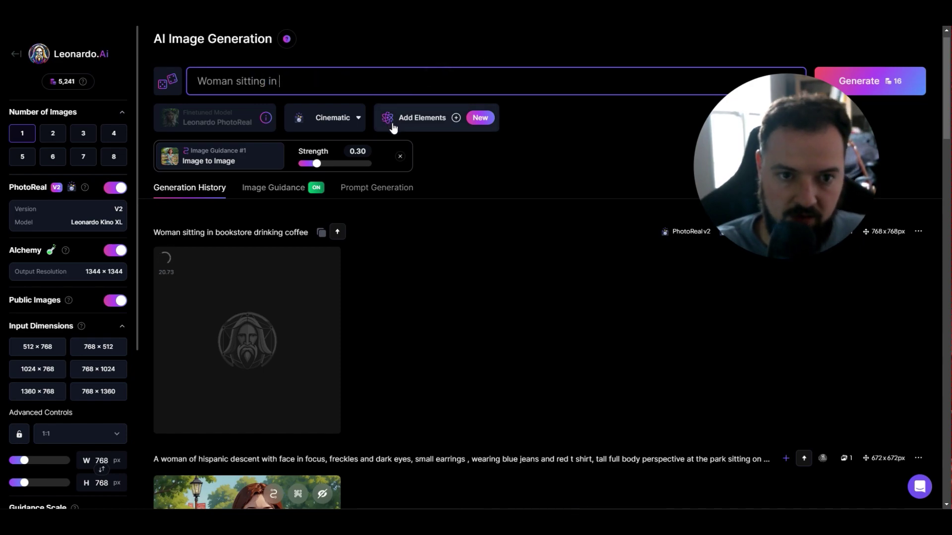
{"action": "type", "text": "restaurant"}
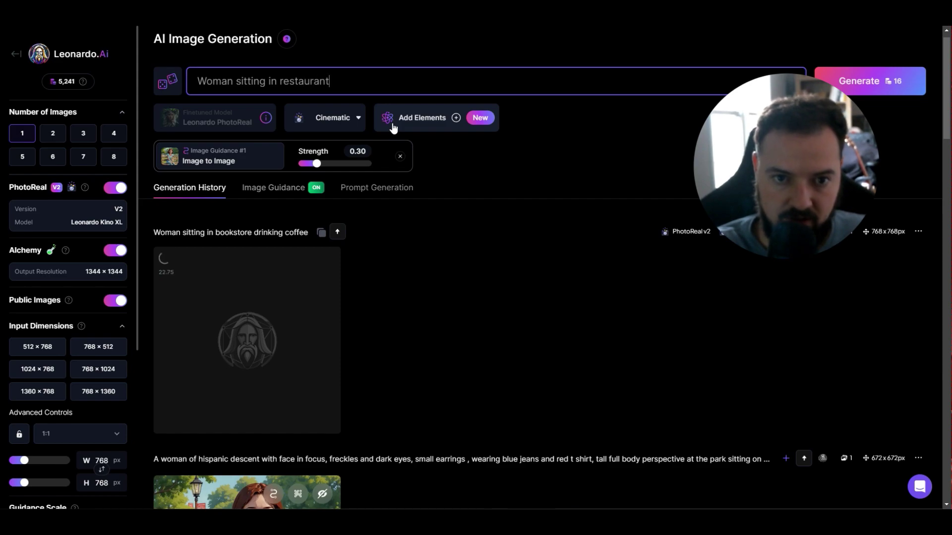
{"action": "type", "text": " eating steak"}
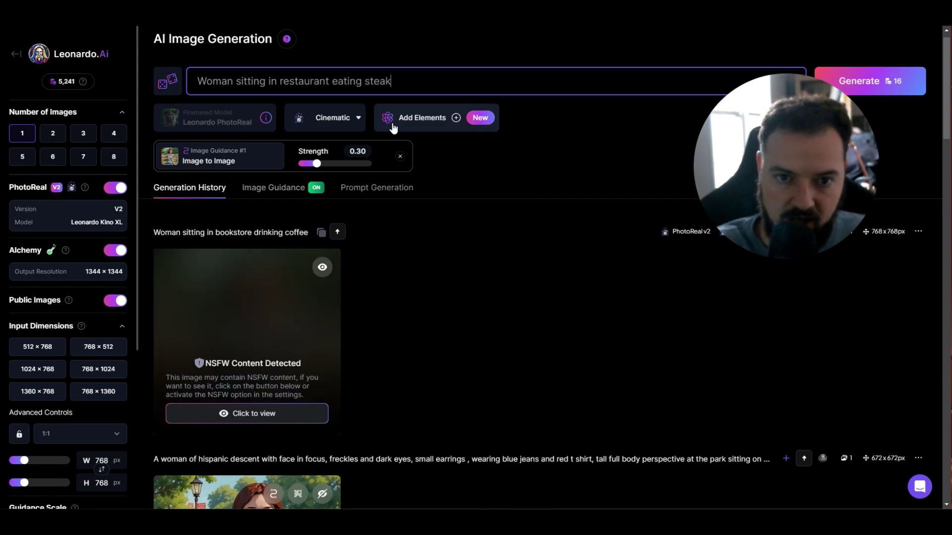
{"action": "left_click", "coordinate": [268, 414]}
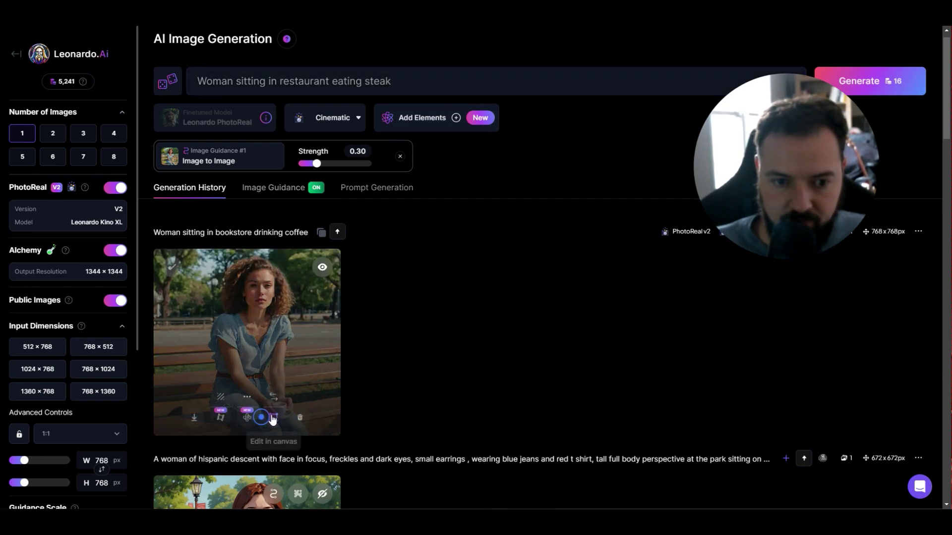
{"action": "left_click", "coordinate": [270, 310]}
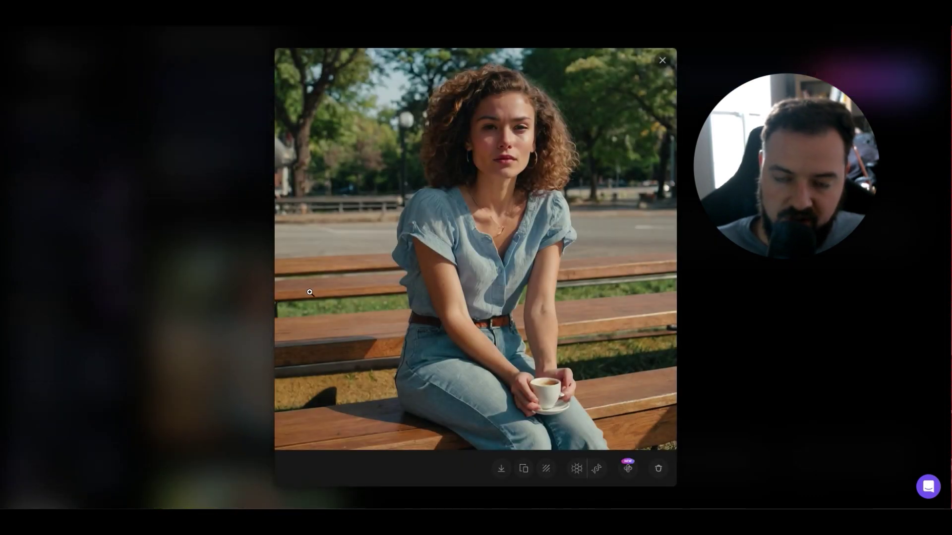
{"action": "left_click", "coordinate": [736, 256]}
{"action": "scroll", "coordinate": [372, 410], "scroll_direction": "down", "scroll_amount": 2}
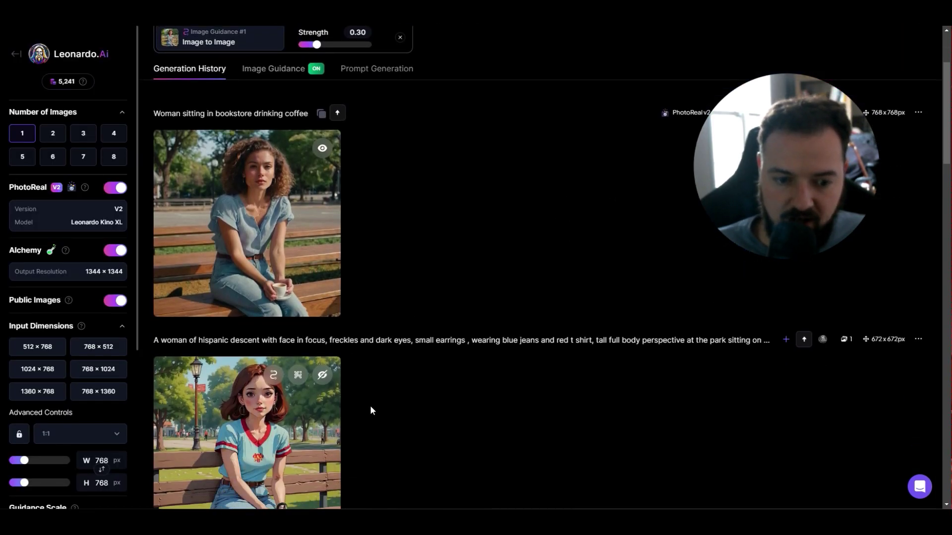
{"action": "left_click", "coordinate": [298, 422]}
{"action": "left_click", "coordinate": [730, 257]}
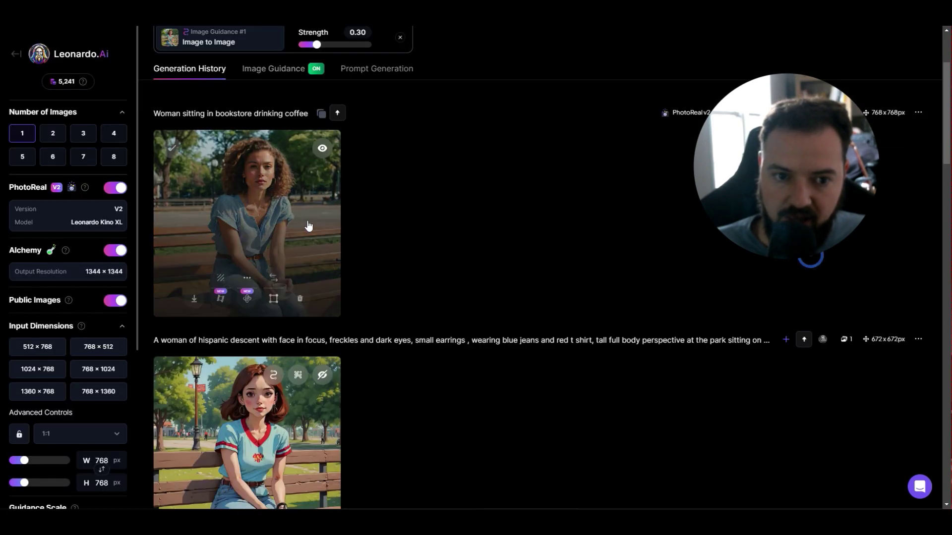
{"action": "left_click", "coordinate": [309, 226]}
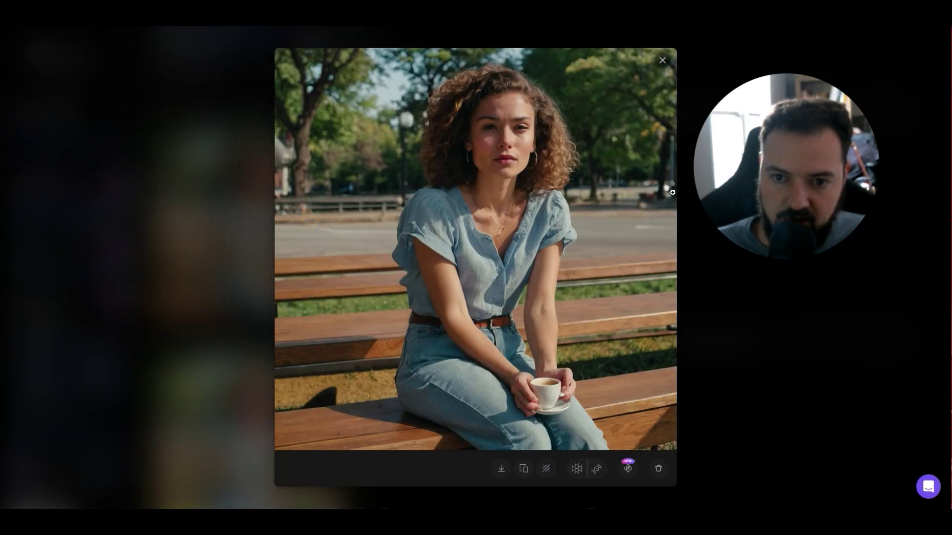
{"action": "left_click", "coordinate": [248, 421]}
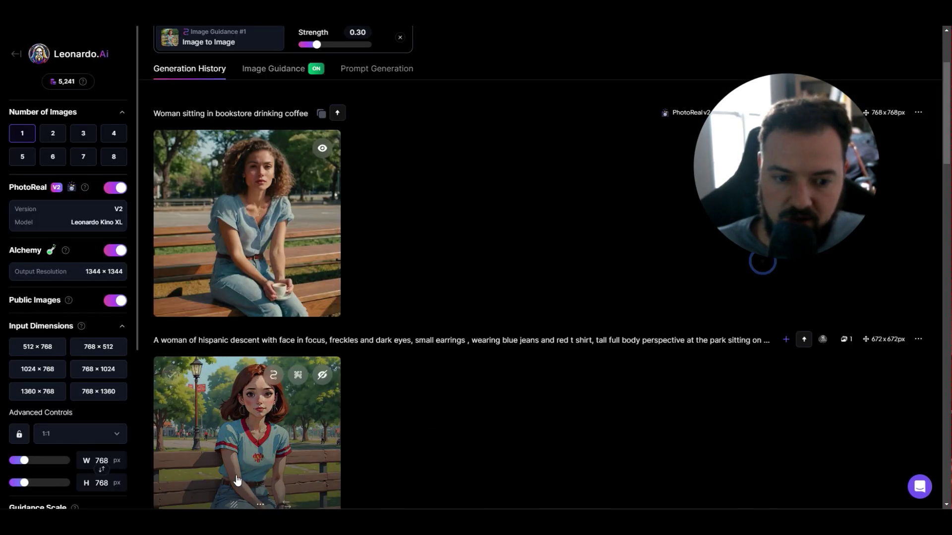
{"action": "left_click", "coordinate": [249, 422]}
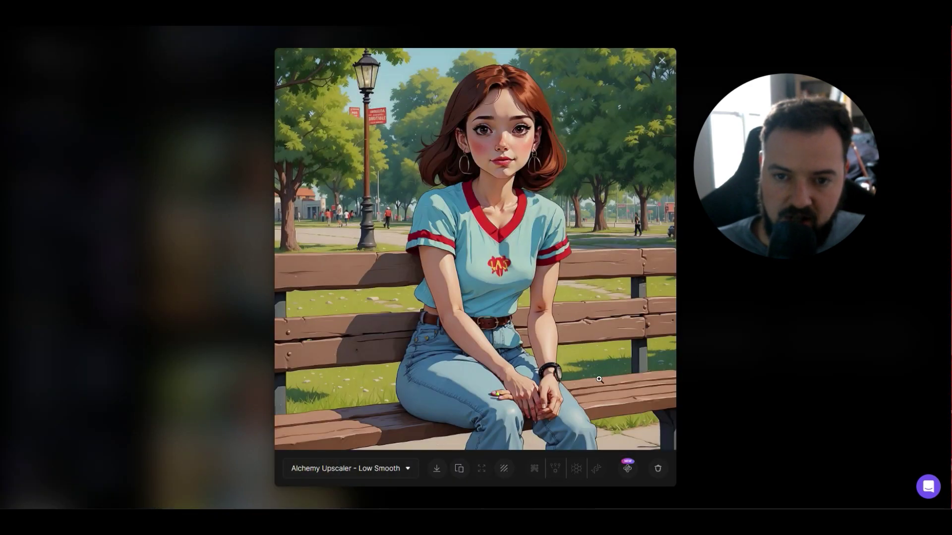
{"action": "left_click", "coordinate": [662, 60]}
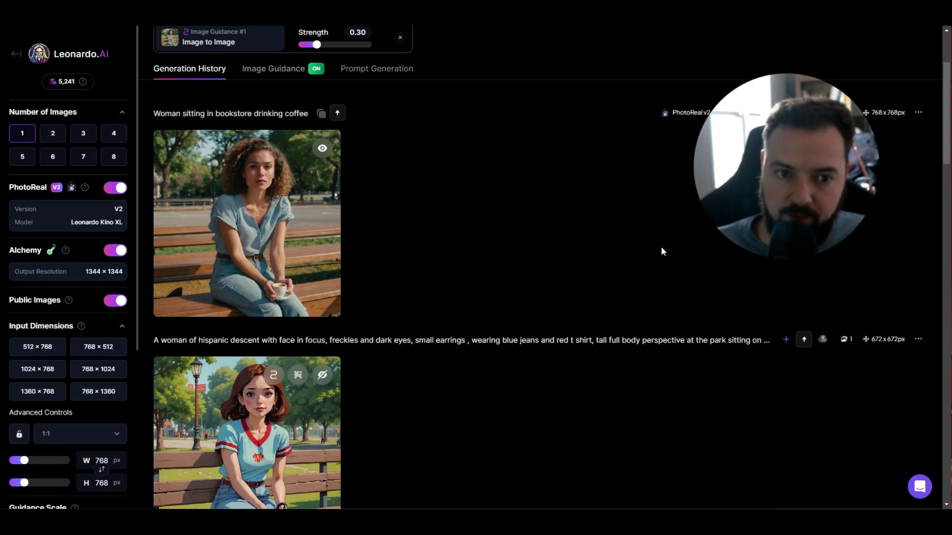
{"action": "left_click", "coordinate": [320, 231]}
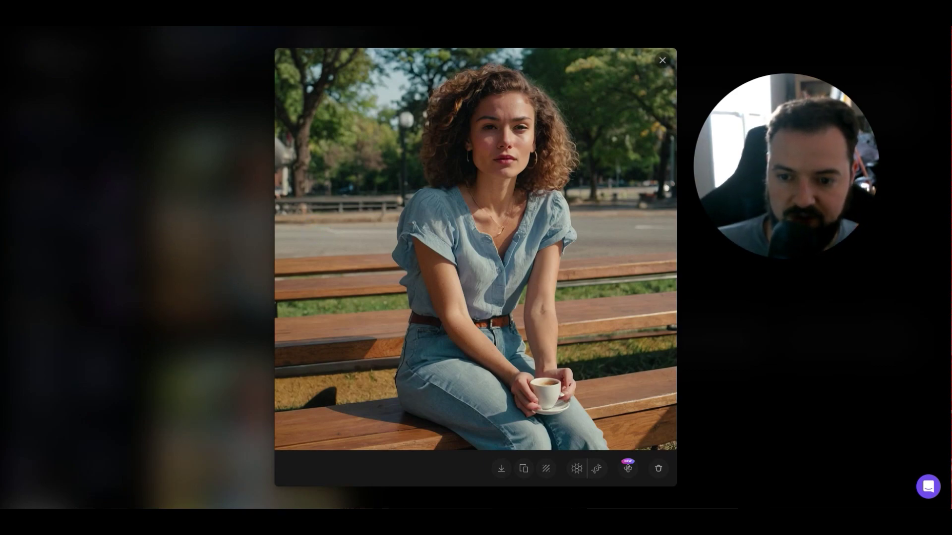
{"action": "key", "text": "Escape"}
{"action": "scroll", "coordinate": [349, 372], "scroll_direction": "down", "scroll_amount": 1}
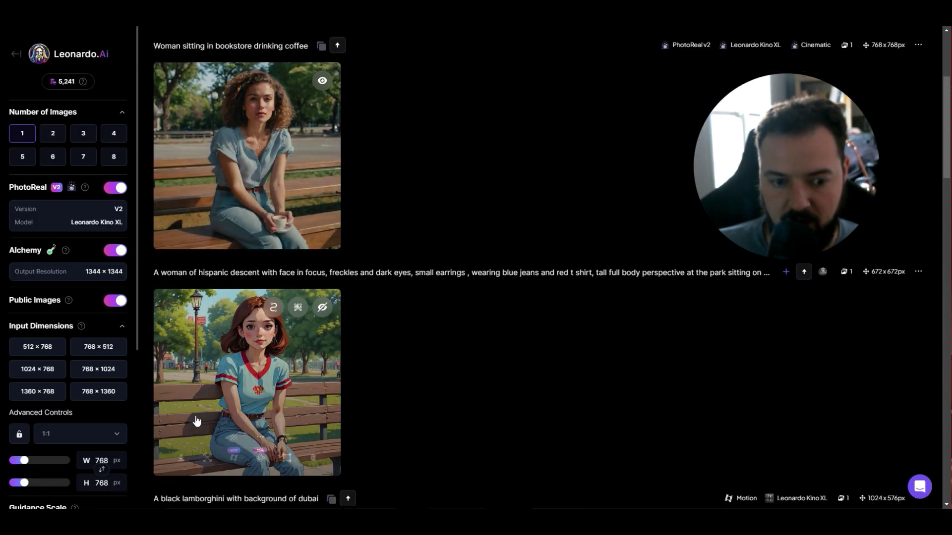
{"action": "left_click", "coordinate": [302, 197]}
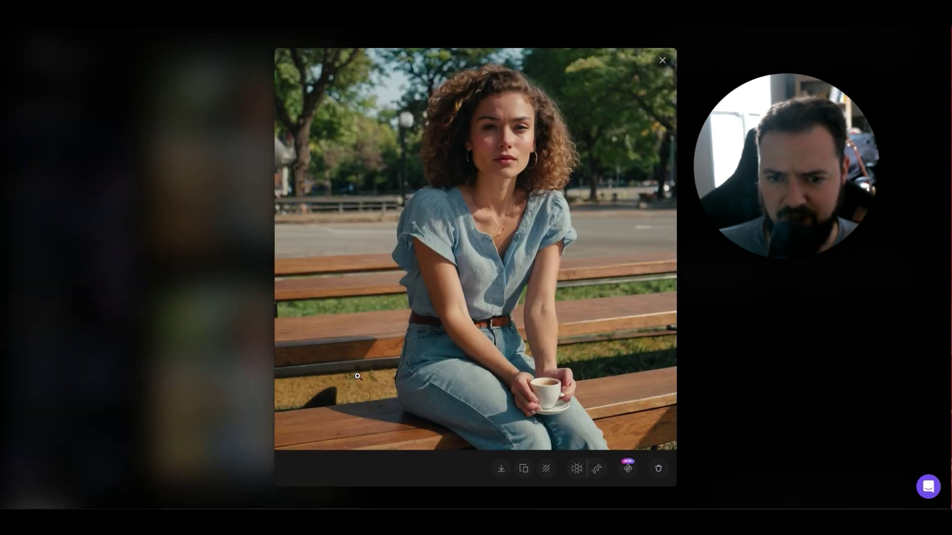
{"action": "left_click", "coordinate": [780, 276]}
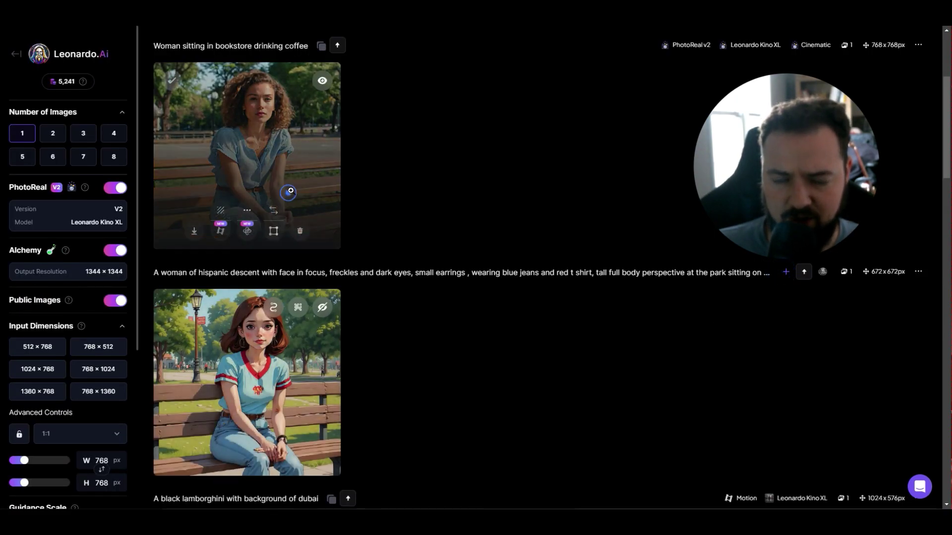
{"action": "left_click", "coordinate": [288, 196]}
{"action": "left_click", "coordinate": [755, 318]}
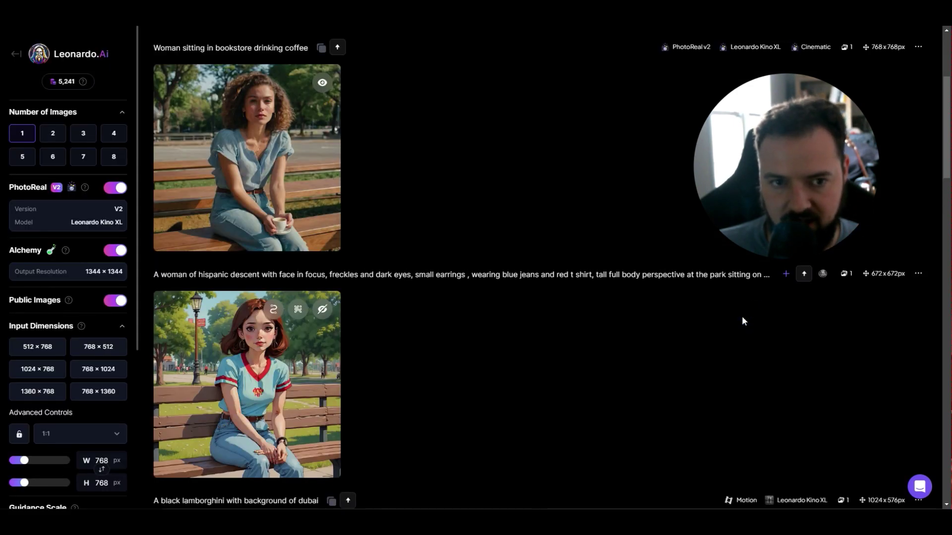
{"action": "scroll", "coordinate": [740, 313], "scroll_direction": "up", "scroll_amount": 3}
{"action": "key", "text": "ctrl+Return"}
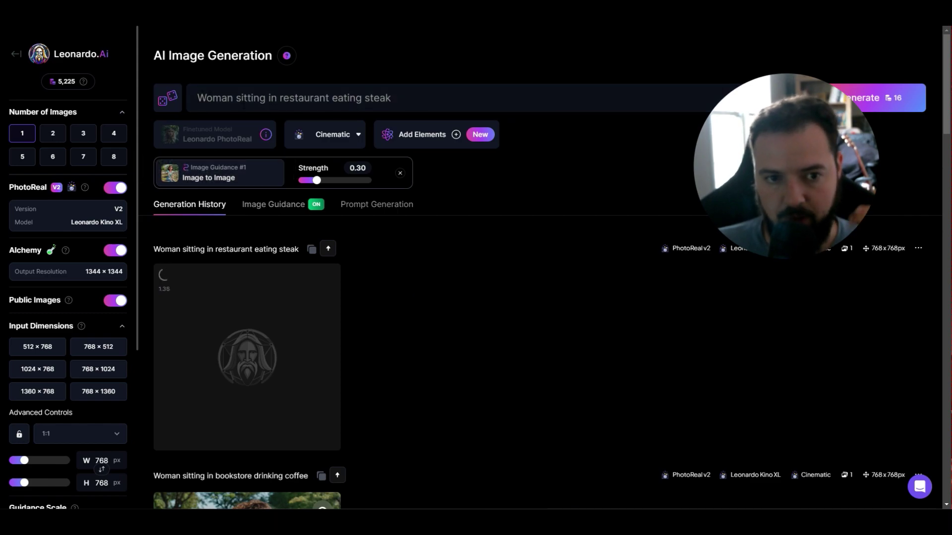
Step: Compare the cartoon park-bench original with the photoreal bookstore coffee image at full size
{"action": "scroll", "coordinate": [558, 474], "scroll_direction": "down", "scroll_amount": 3}
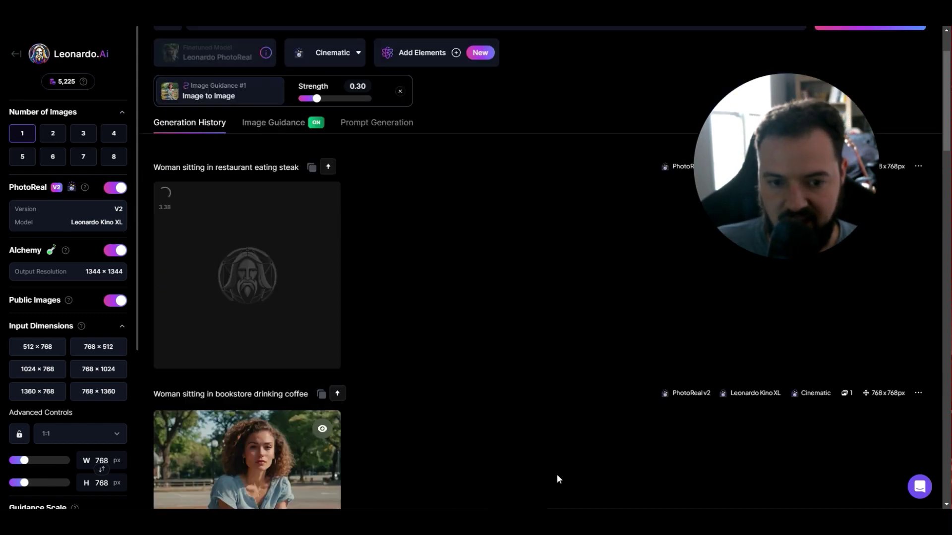
{"action": "scroll", "coordinate": [557, 474], "scroll_direction": "down", "scroll_amount": 4}
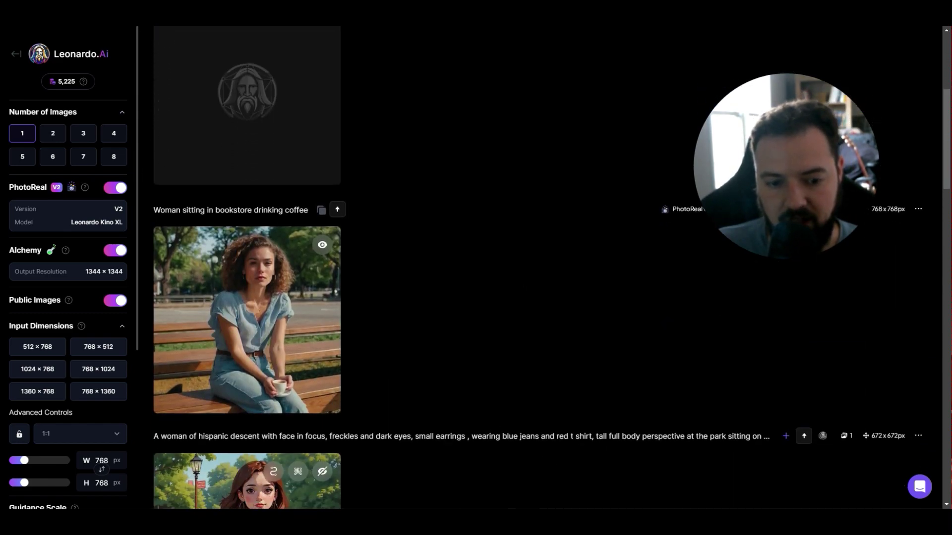
{"action": "scroll", "coordinate": [372, 433], "scroll_direction": "down", "scroll_amount": 2}
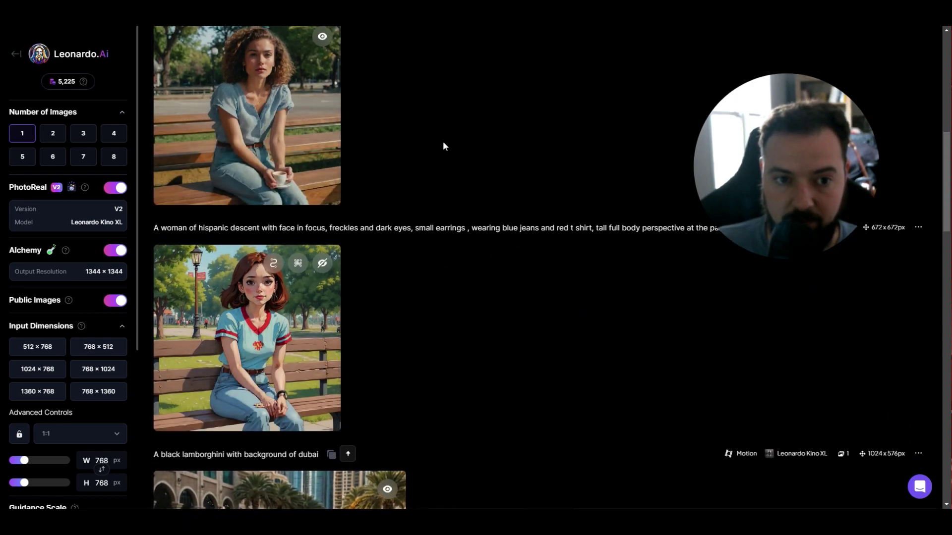
{"action": "scroll", "coordinate": [355, 306], "scroll_direction": "up", "scroll_amount": 1}
{"action": "left_click", "coordinate": [327, 337]}
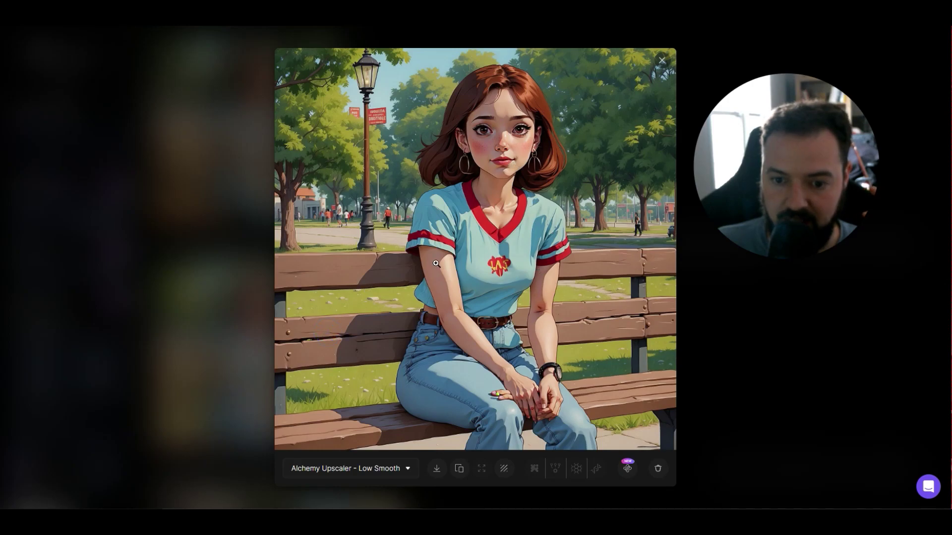
{"action": "key", "text": "Escape"}
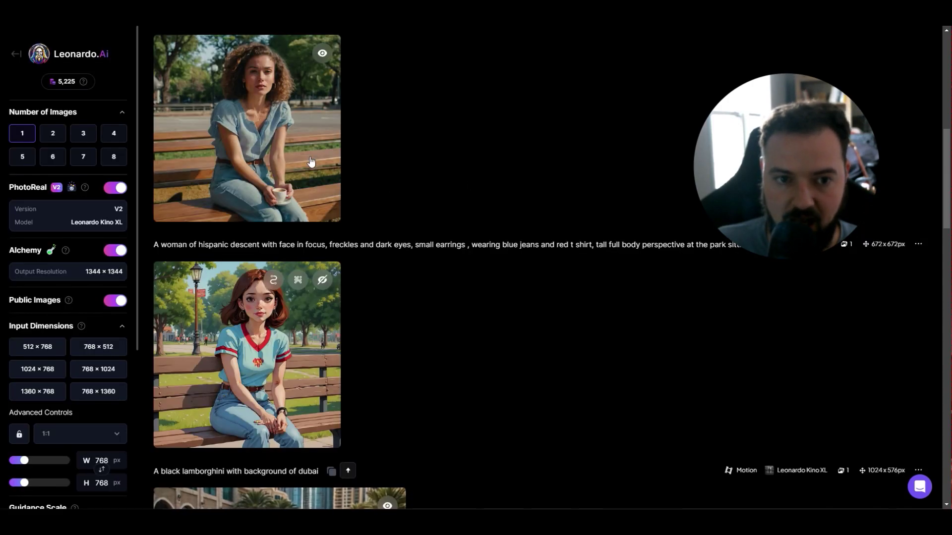
{"action": "left_click", "coordinate": [298, 166]}
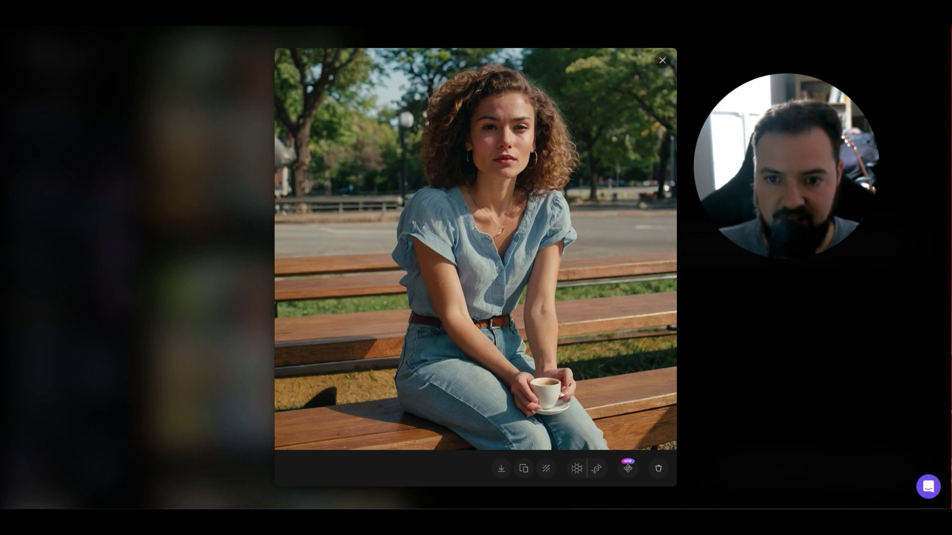
{"action": "key", "text": "Escape"}
Step: Reveal the restaurant steak result behind the NSFW warning and view it full size
{"action": "scroll", "coordinate": [665, 166], "scroll_direction": "up", "scroll_amount": 4}
{"action": "scroll", "coordinate": [356, 100], "scroll_direction": "up", "scroll_amount": 4}
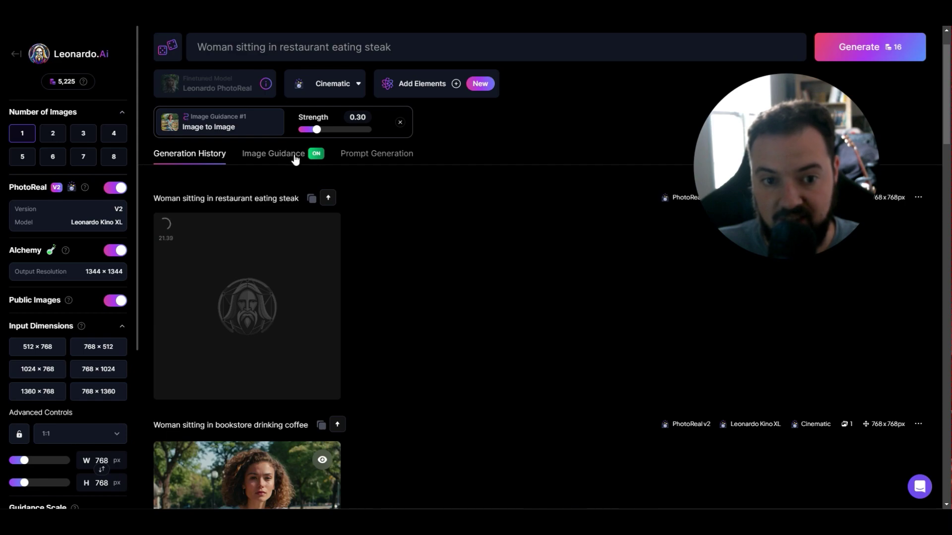
{"action": "left_click", "coordinate": [259, 384]}
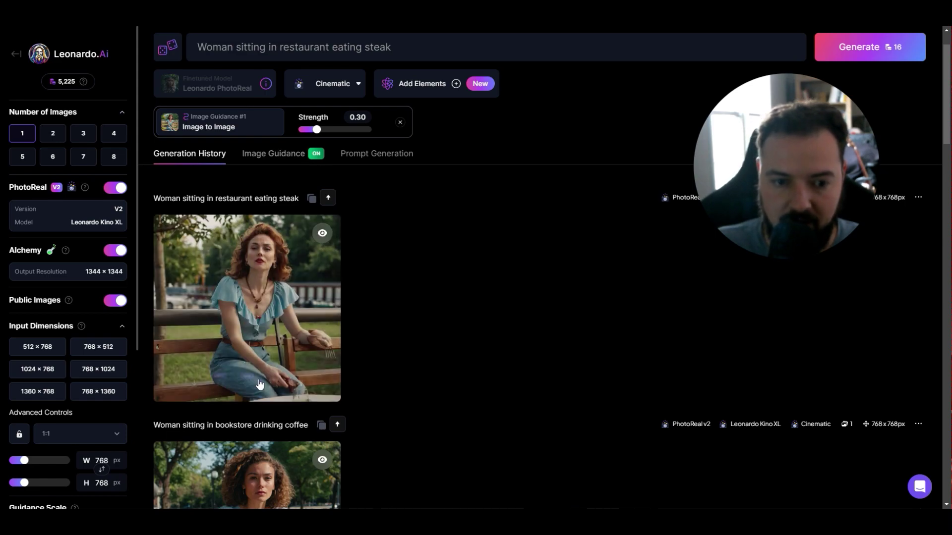
{"action": "left_click", "coordinate": [296, 265]}
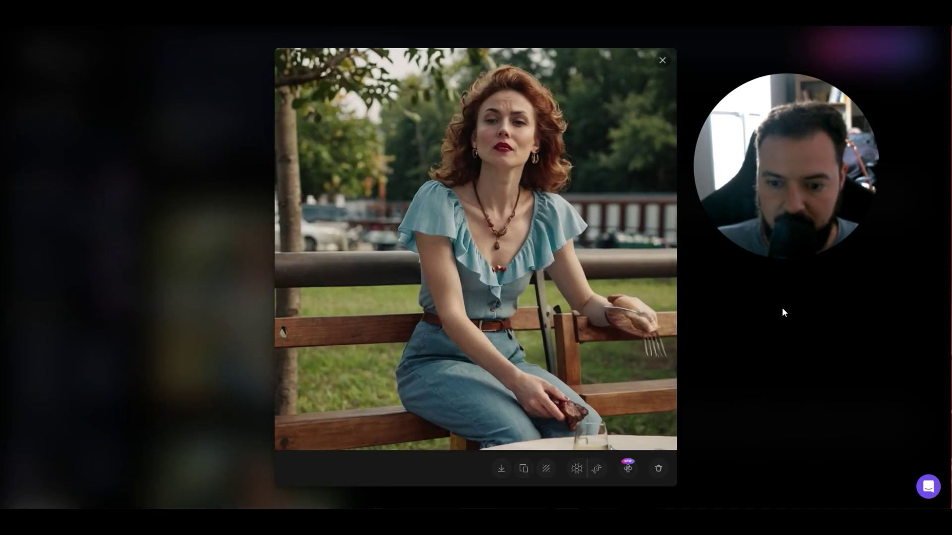
{"action": "left_click", "coordinate": [706, 335]}
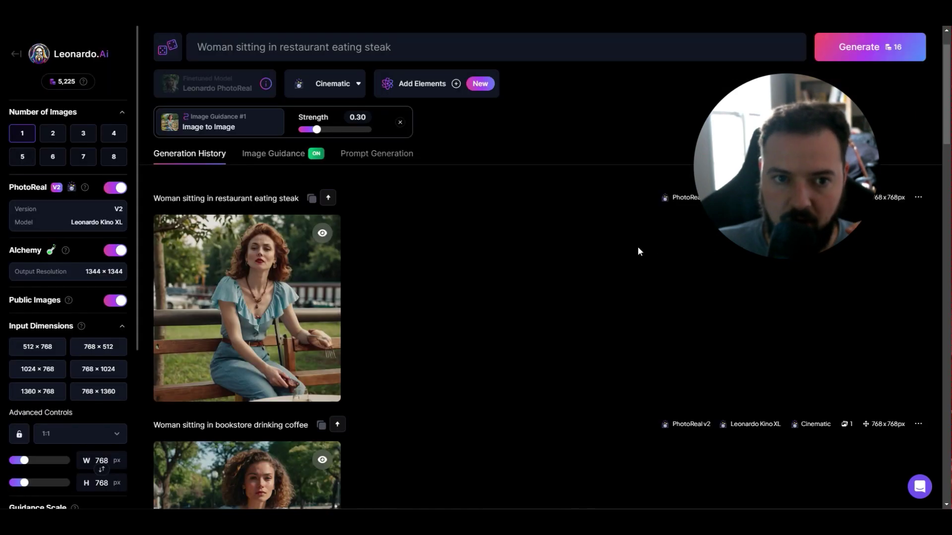
{"action": "scroll", "coordinate": [630, 289], "scroll_direction": "up", "scroll_amount": 1}
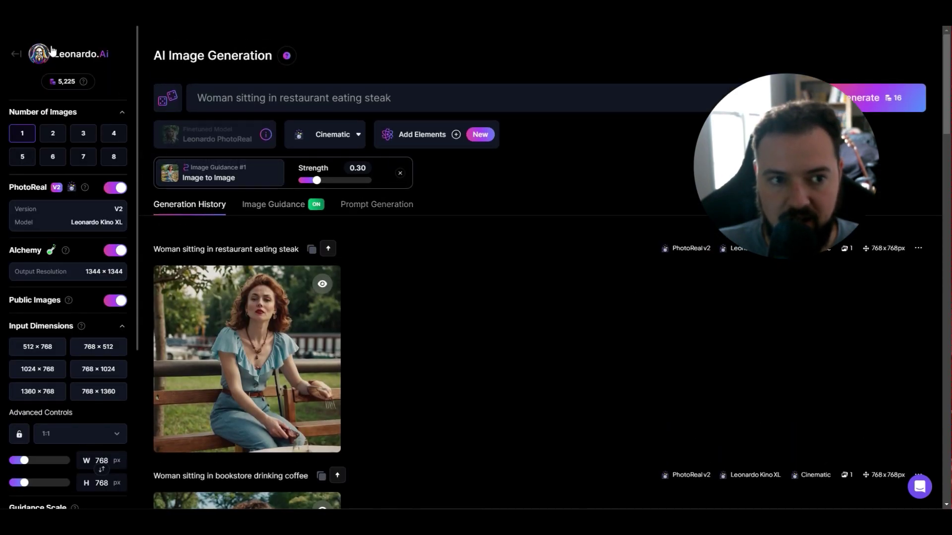
Step: Return to the Home dashboard and reopen Realtime Generation with the red t-shirt park-bench woman
{"action": "left_click", "coordinate": [54, 52]}
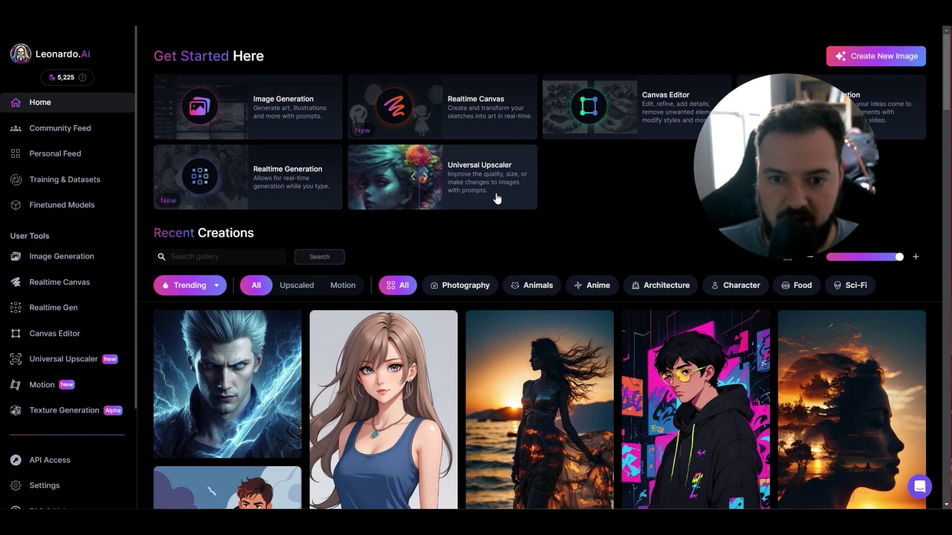
{"action": "left_click", "coordinate": [315, 171]}
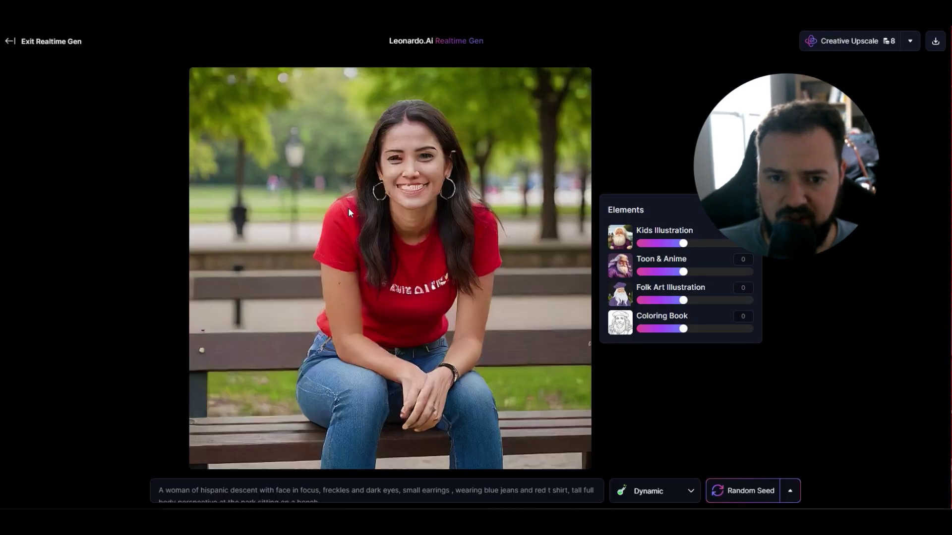